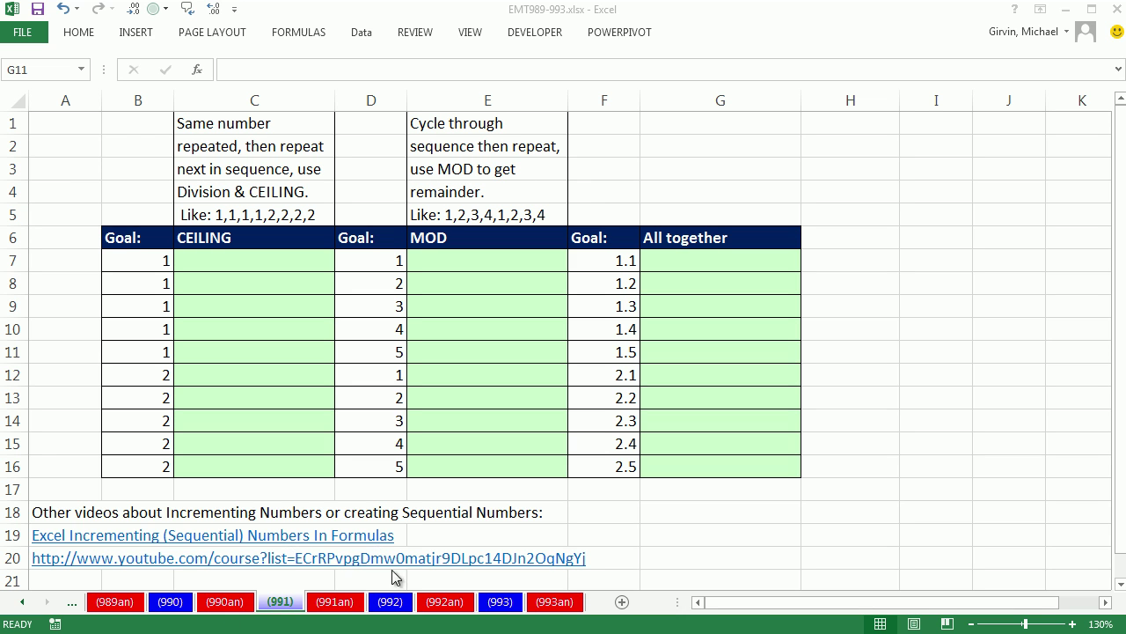
click(567, 27)
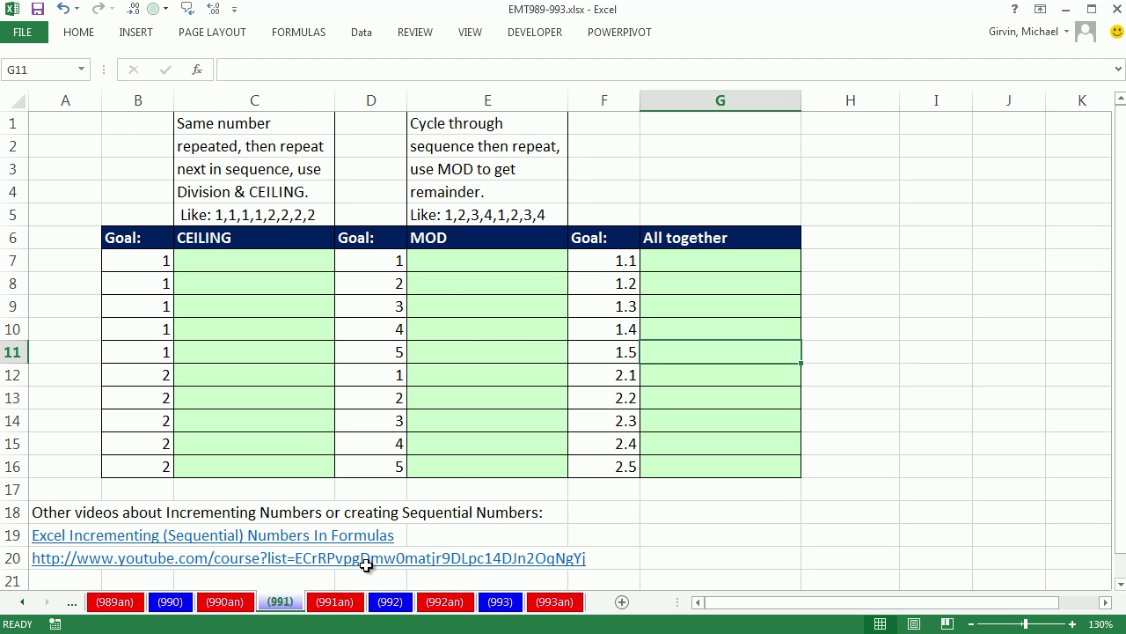
click(613, 267)
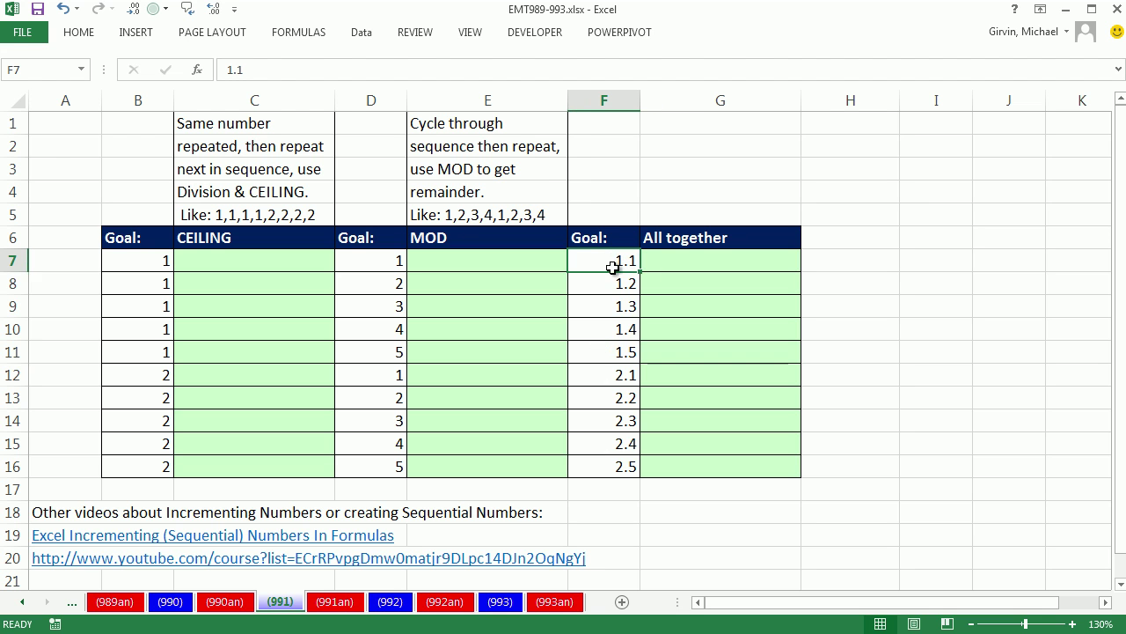
drag(613, 267, 606, 467)
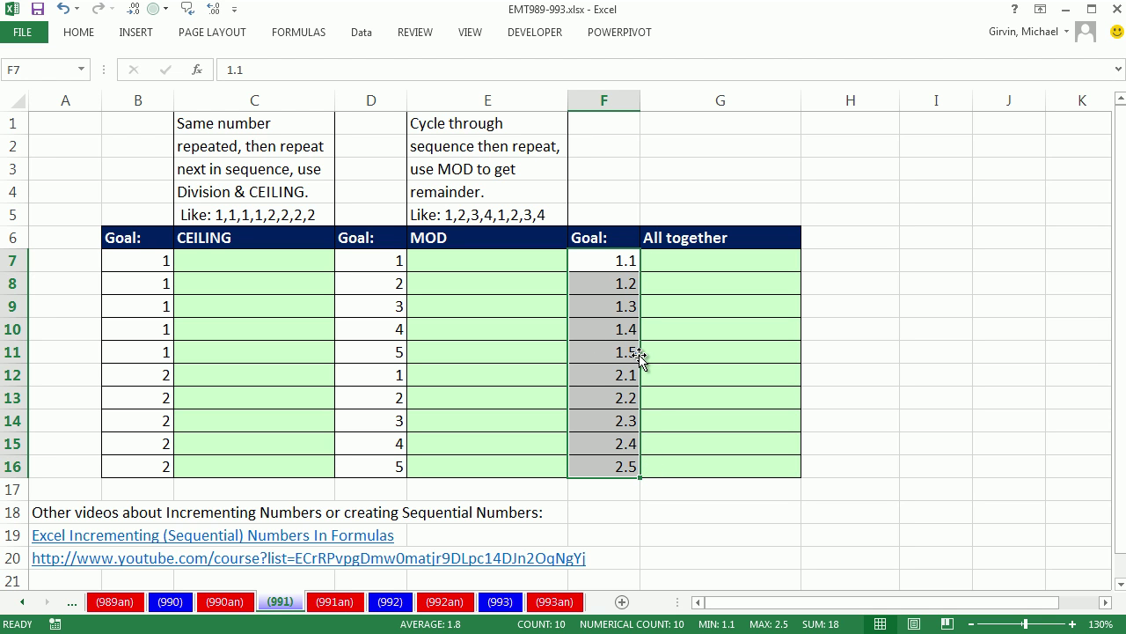
- Enter =ROWS(C$7:C7) in C7 of the CEILING column and fill it down to C16
click(206, 267)
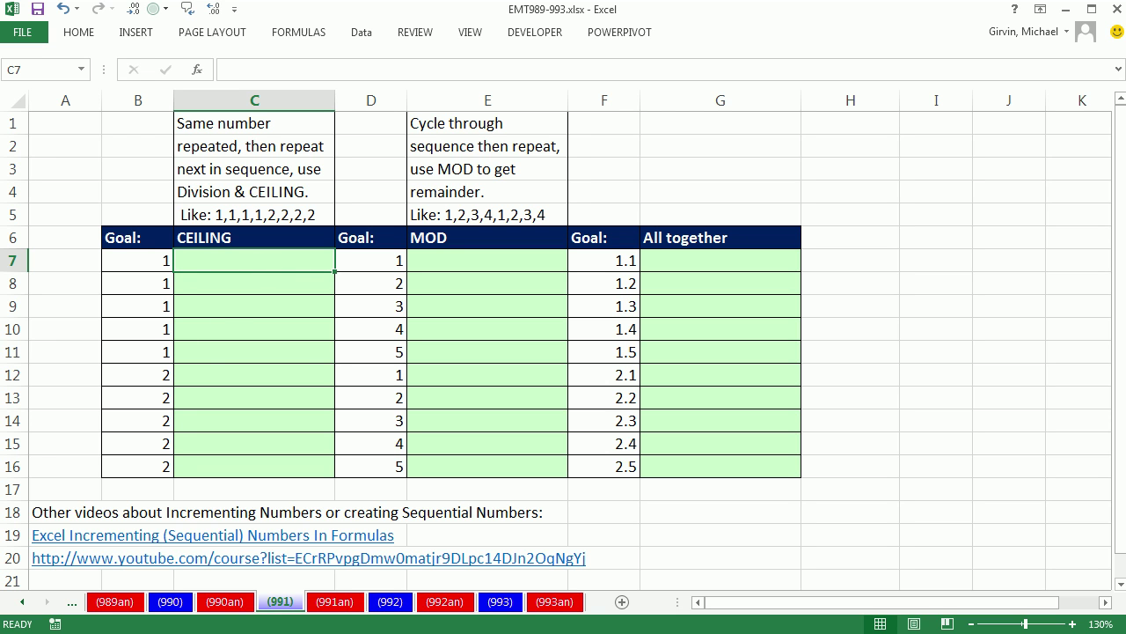
text(=rop)
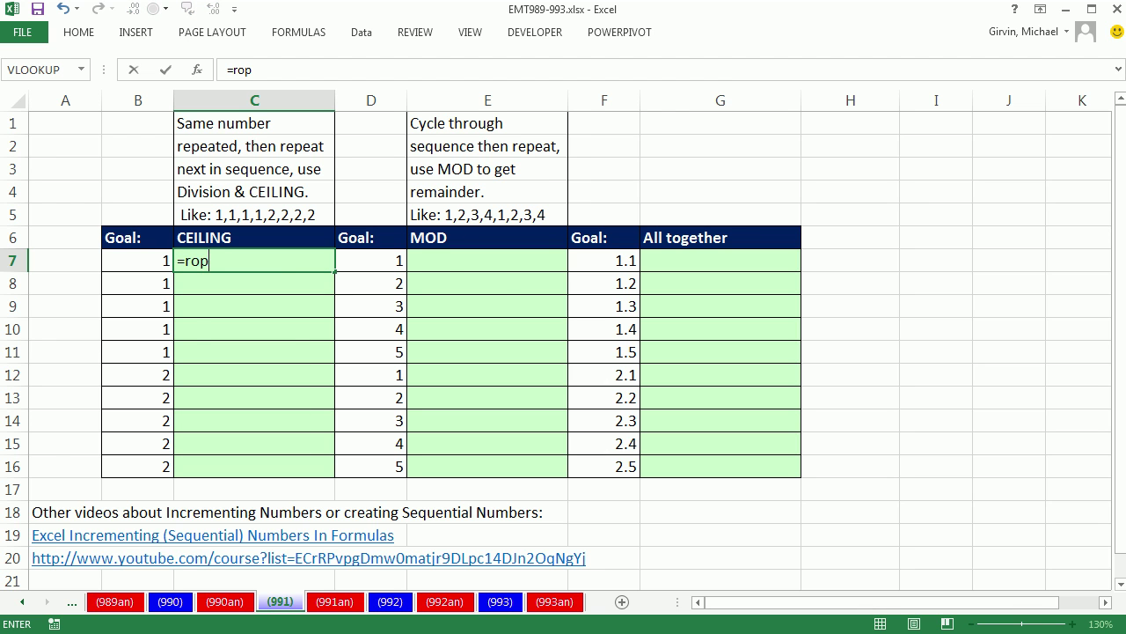
key(BackSpace)
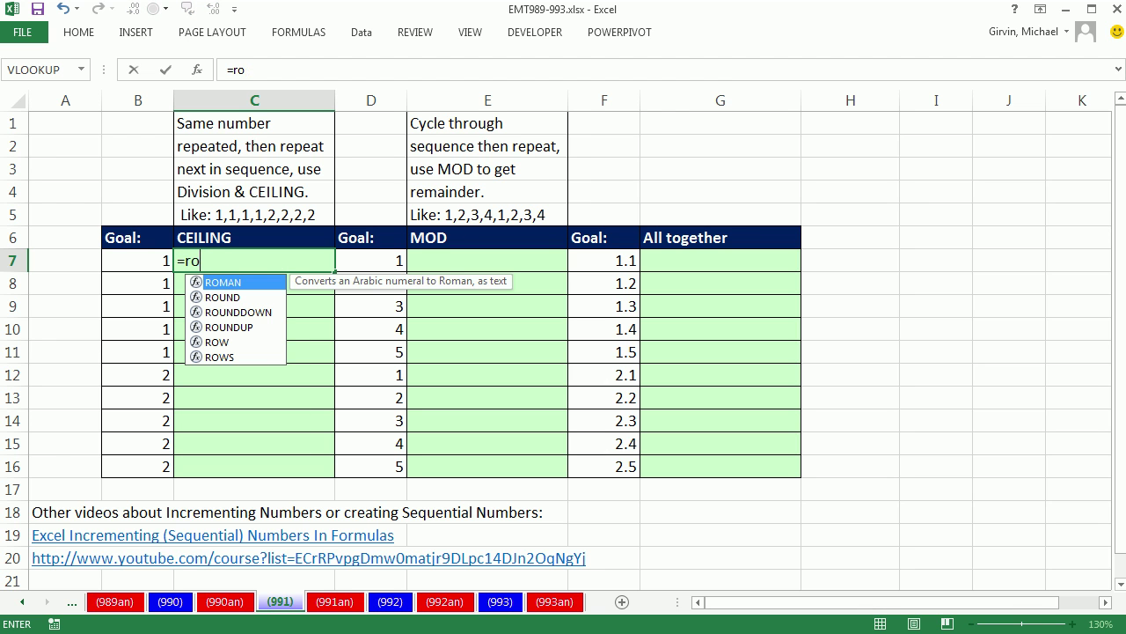
text(ws)
key(Tab)
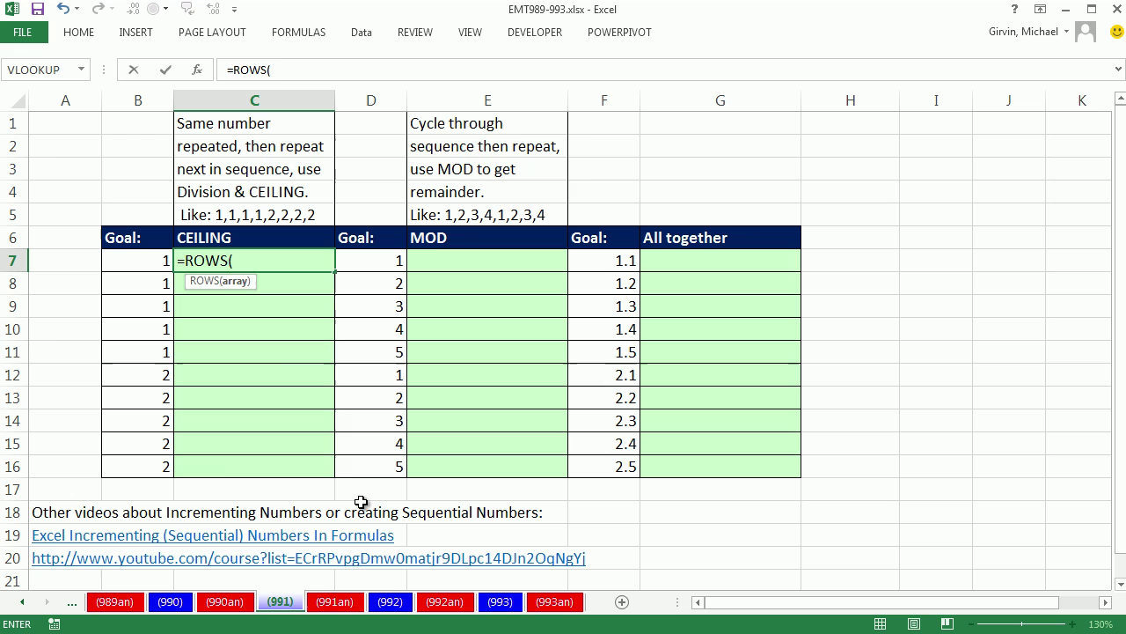
text(C$7:C7))
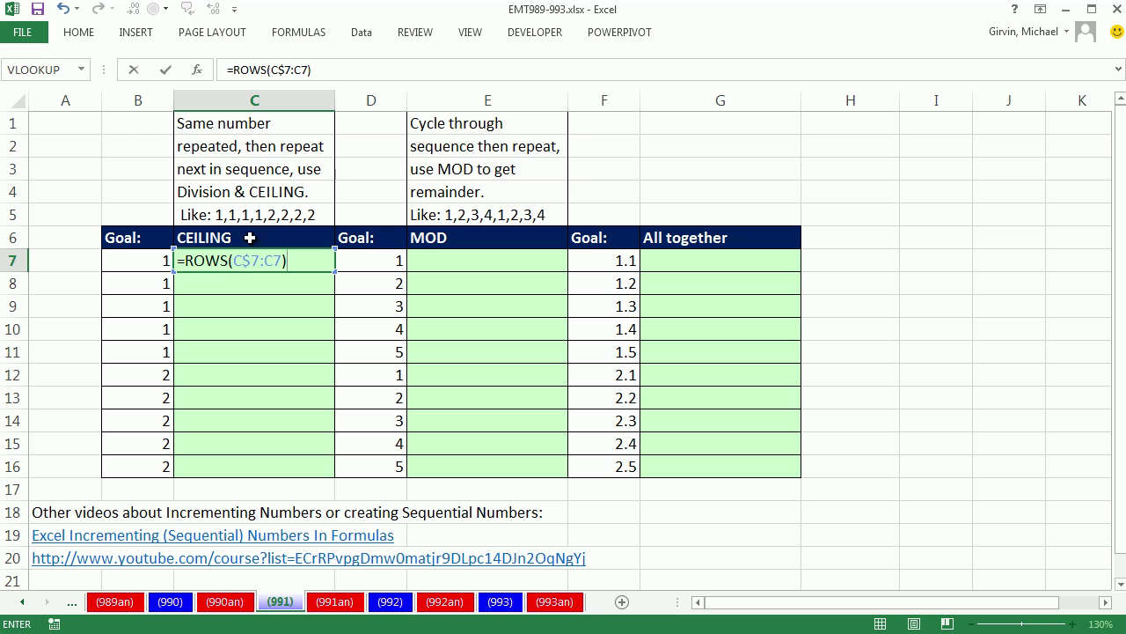
key(ctrl+Return)
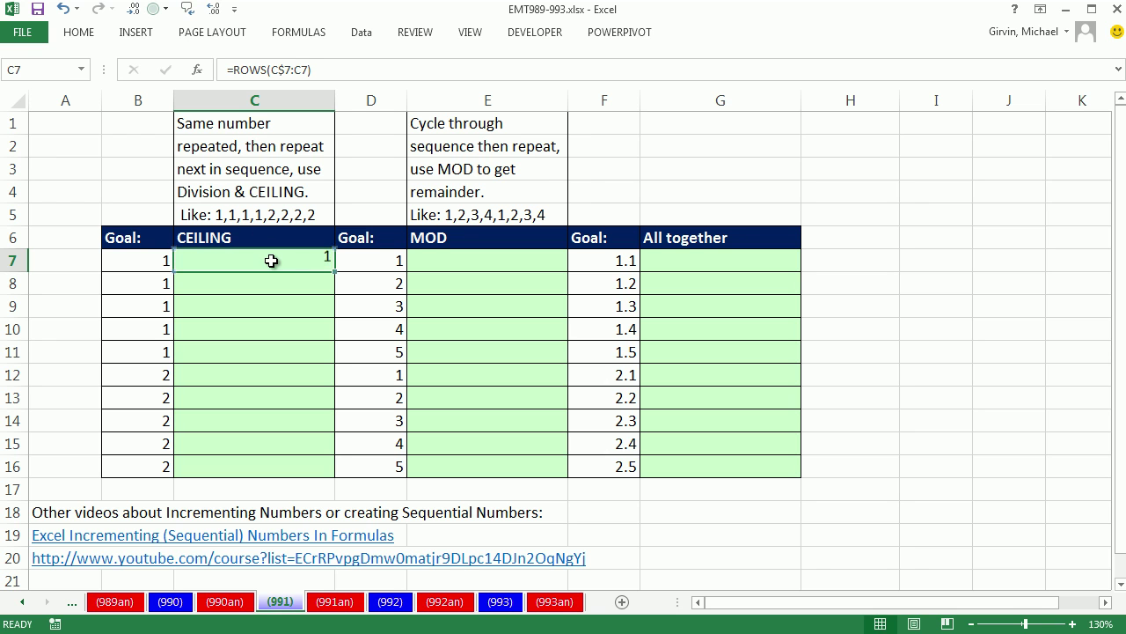
double_click(335, 272)
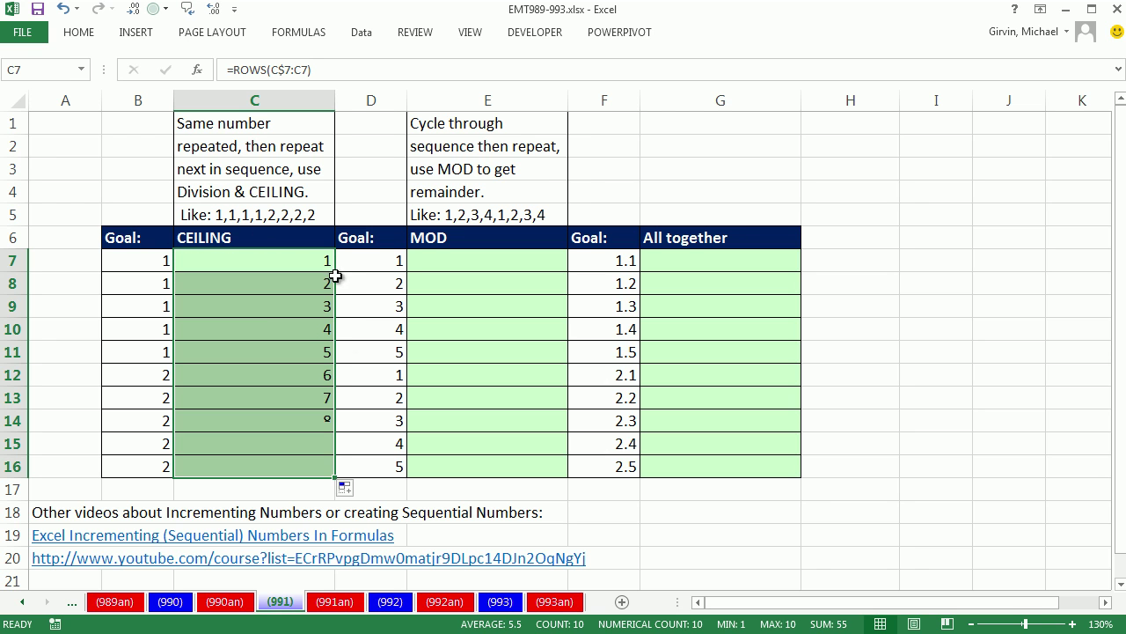
- Examine how the expanding range in the ROWS formula changes in C10 and C11
click(269, 325)
key(F2)
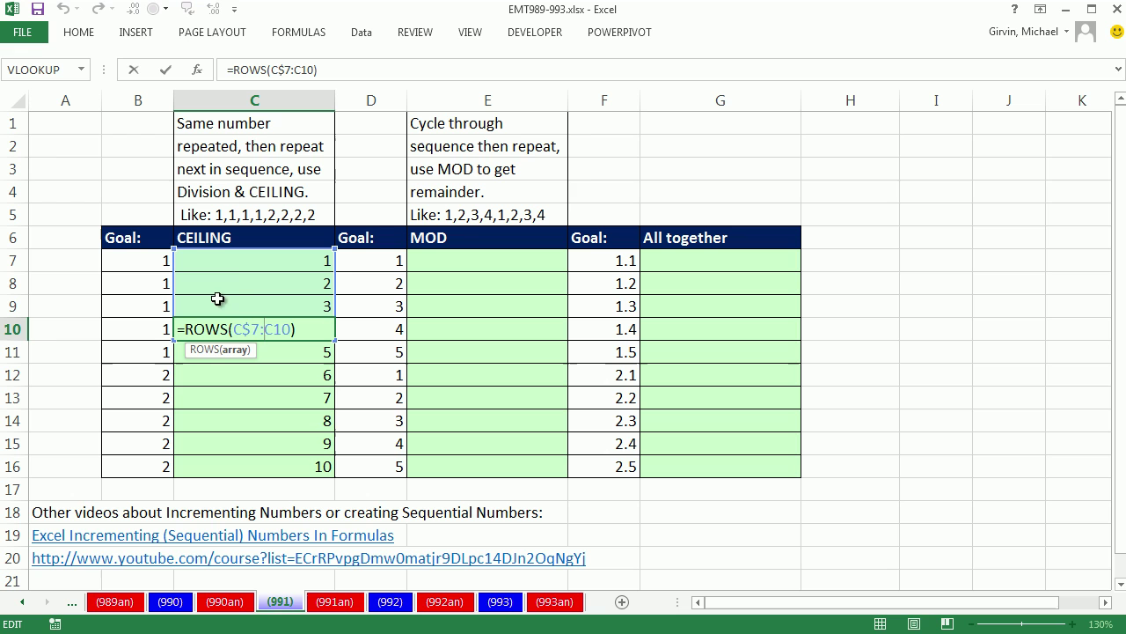
key(ctrl+Return)
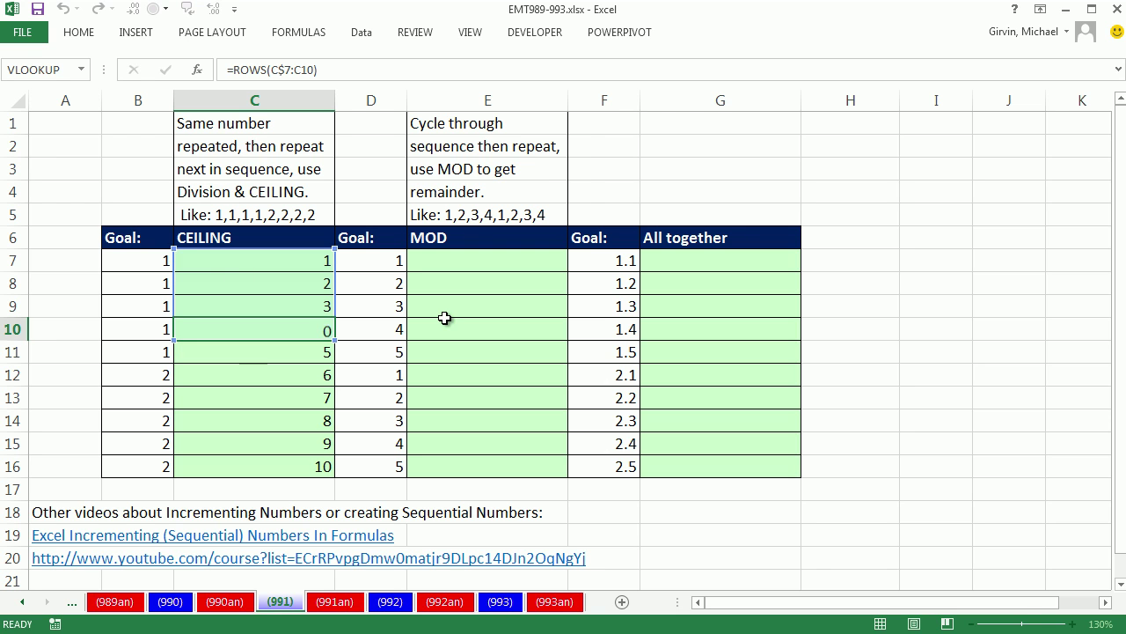
click(286, 353)
key(F2)
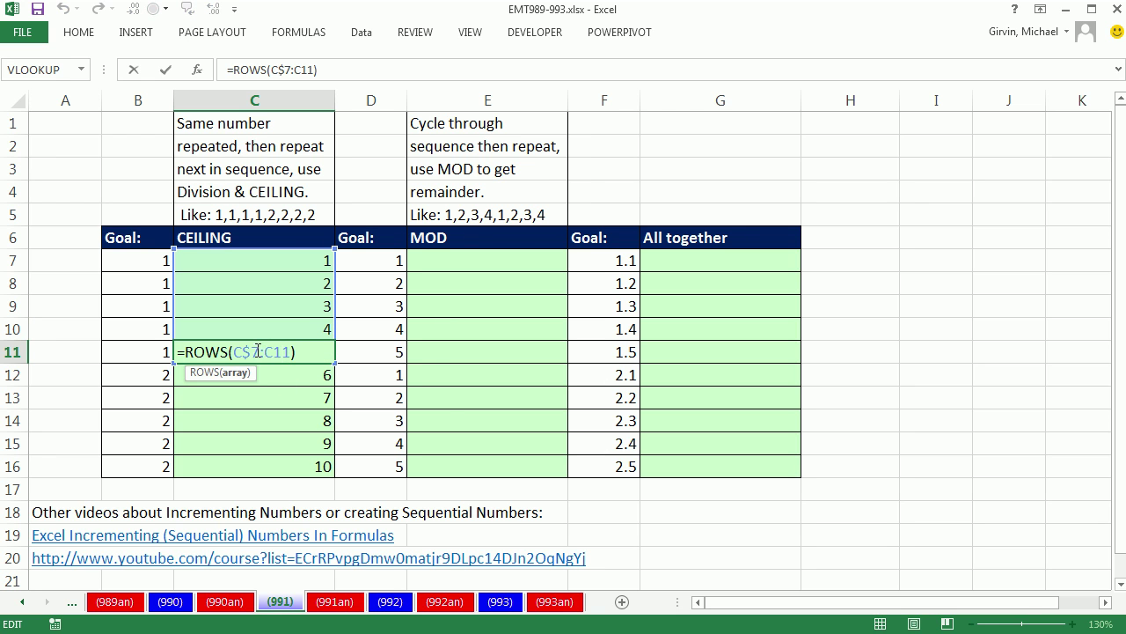
key(Escape)
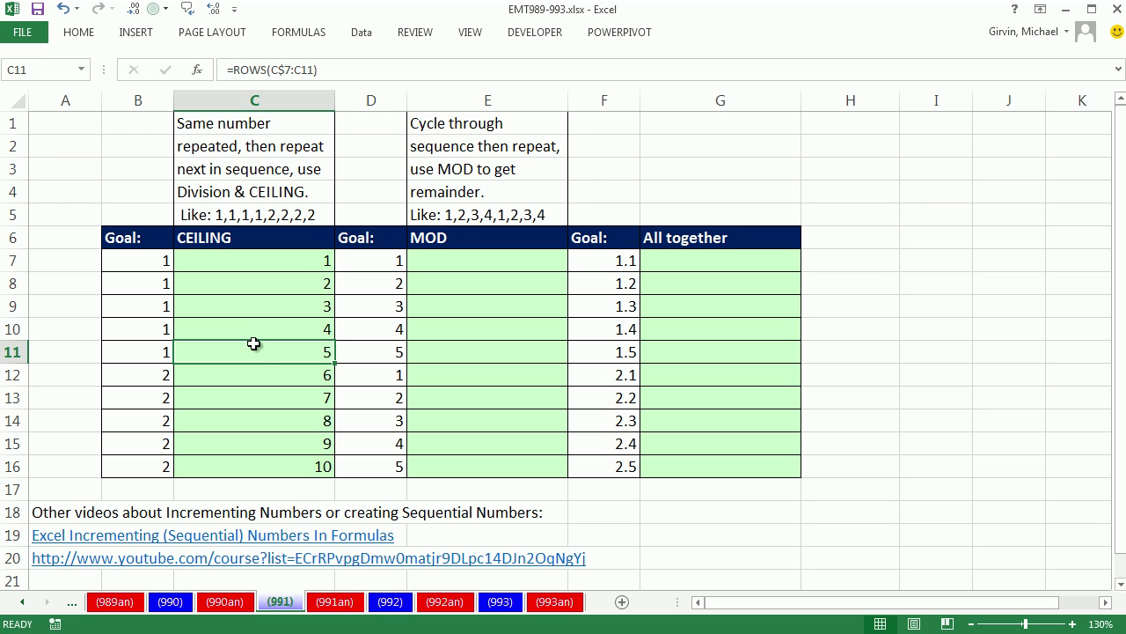
- Divide the ROWS formulas in C7:C16 by 5
drag(249, 263, 252, 464)
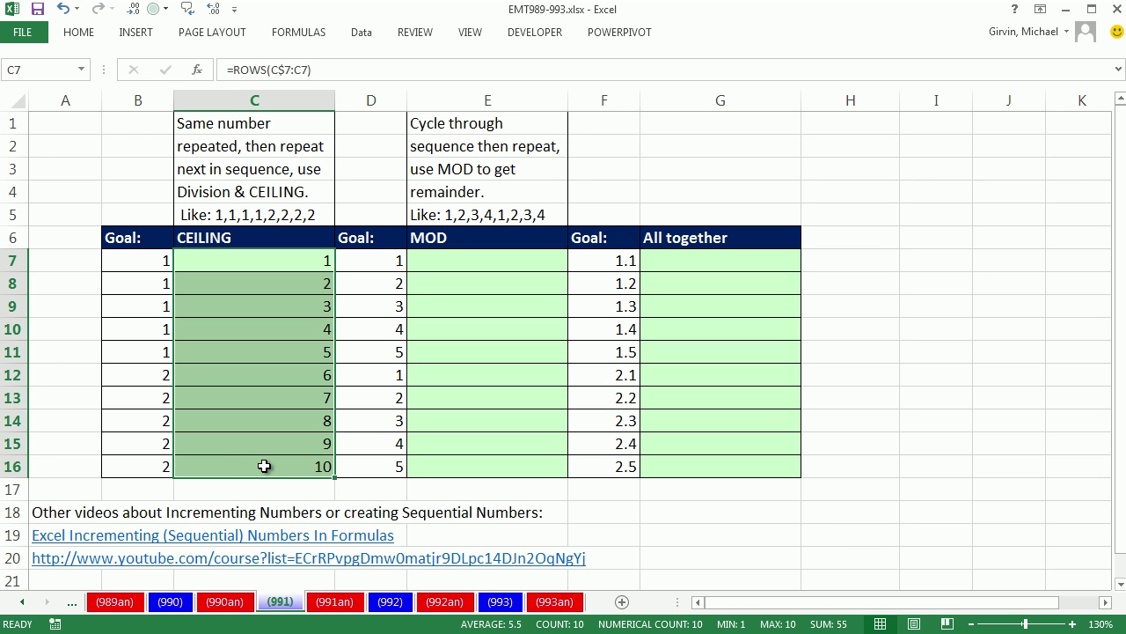
key(F2)
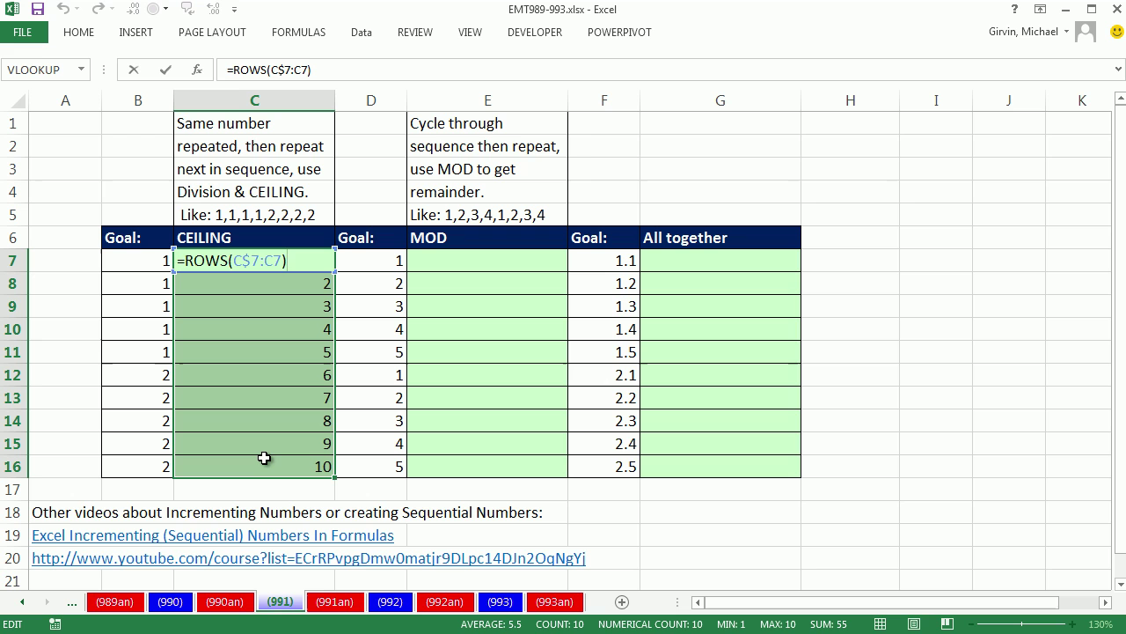
text(/5)
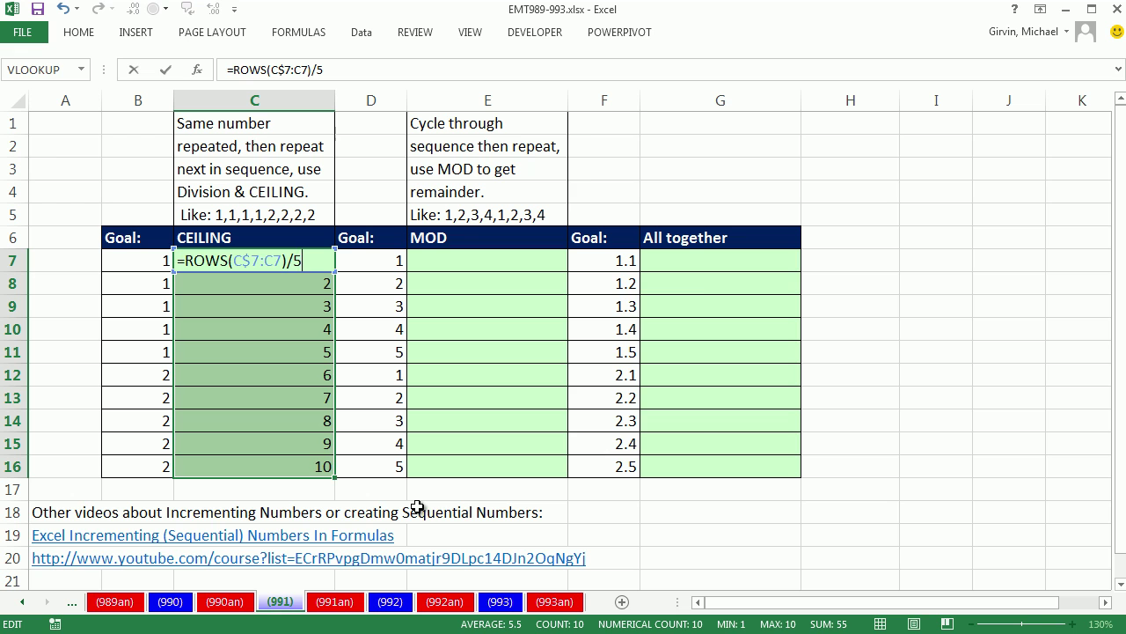
key(ctrl+Return)
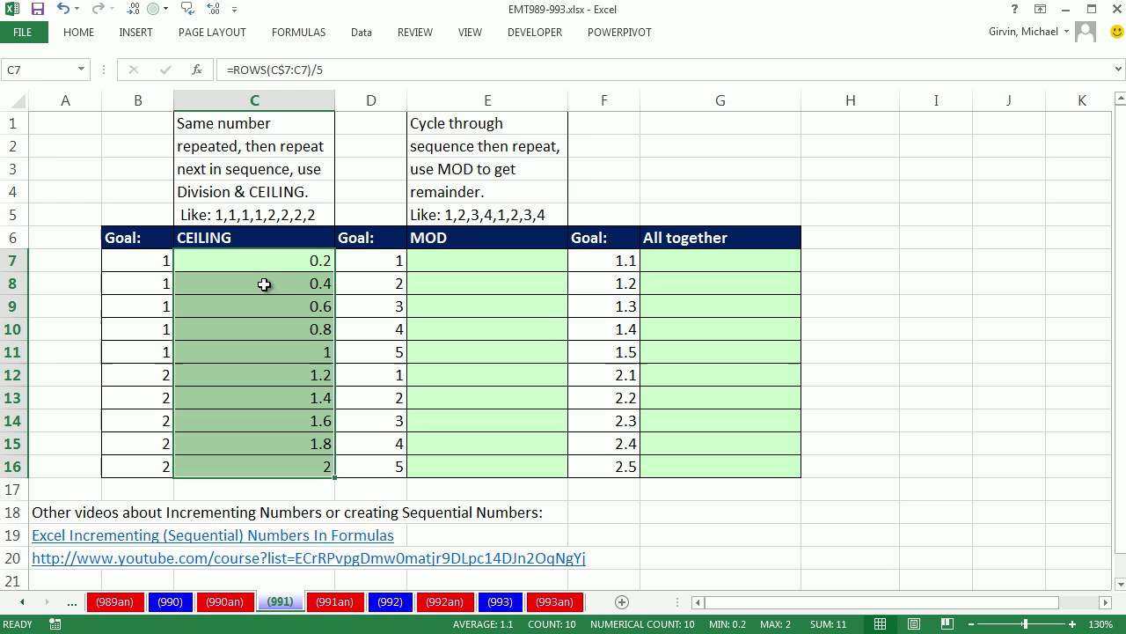
- Wrap the formulas in C7:C16 in the CEILING function with a significance of 1, giving =CEILING(ROWS(C$7:C7)/5,1) in C7
drag(259, 257, 257, 351)
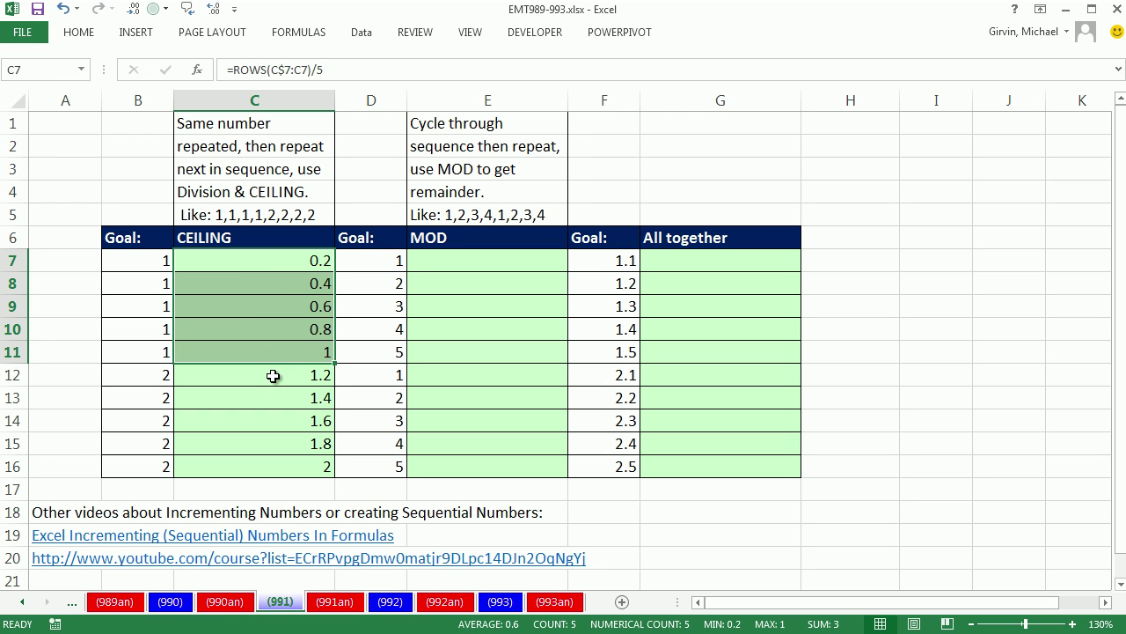
drag(279, 377, 283, 464)
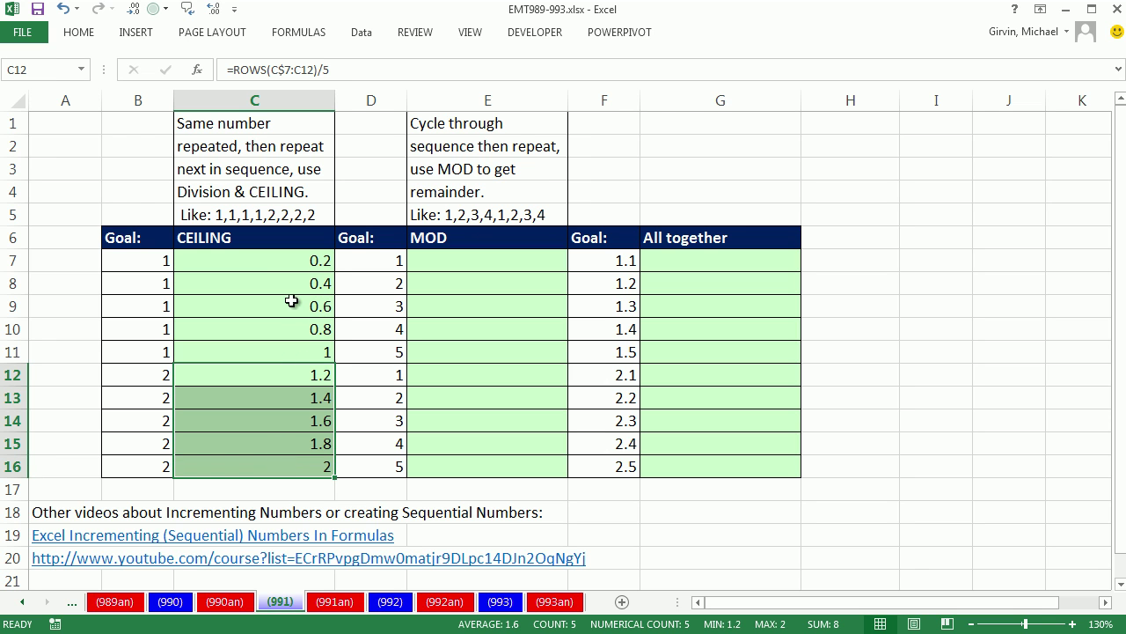
drag(283, 263, 281, 462)
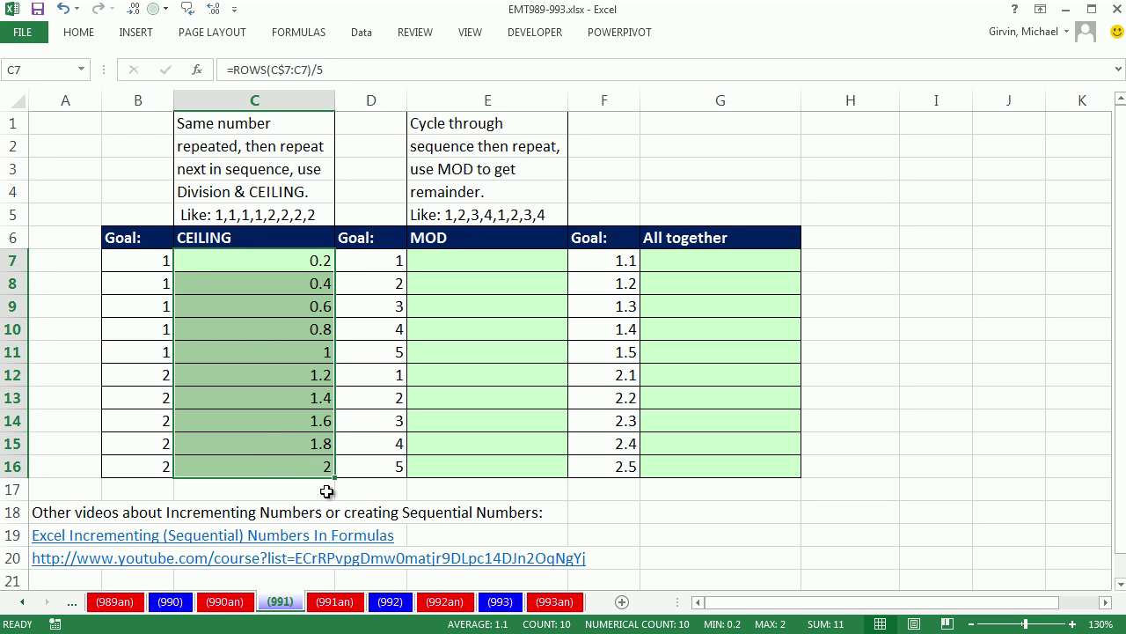
key(F2)
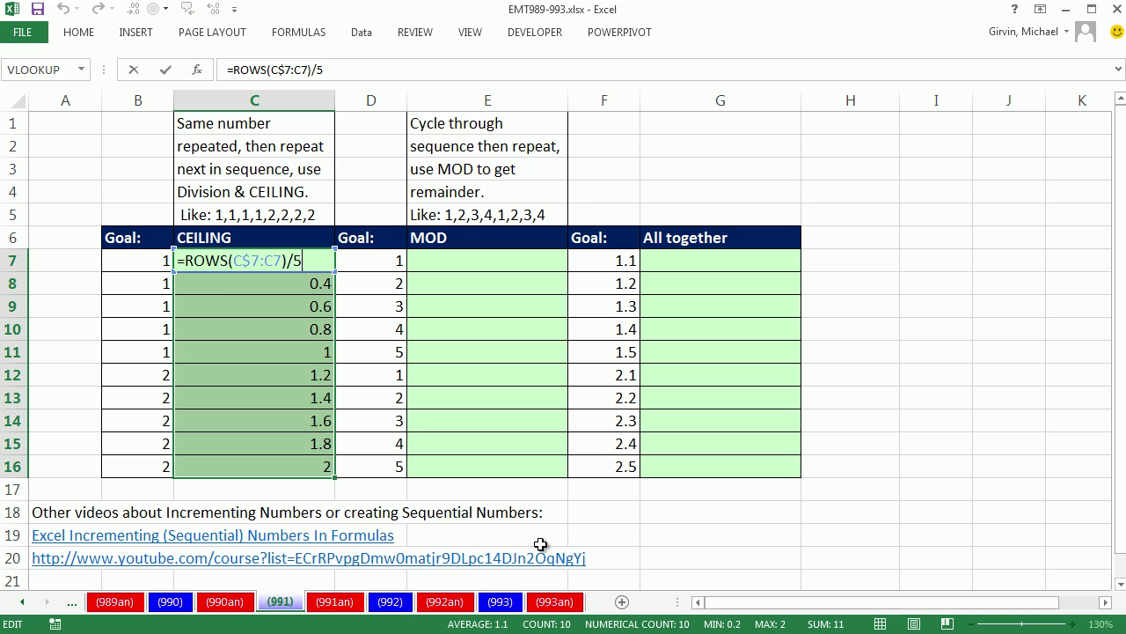
click(182, 260)
text(ce)
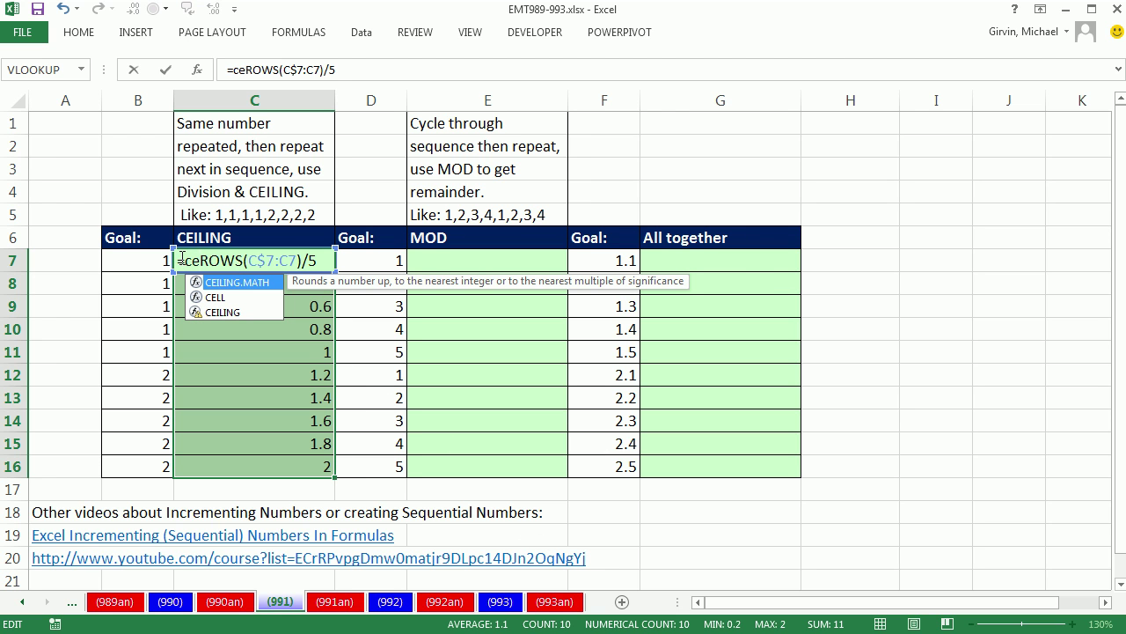
double_click(225, 312)
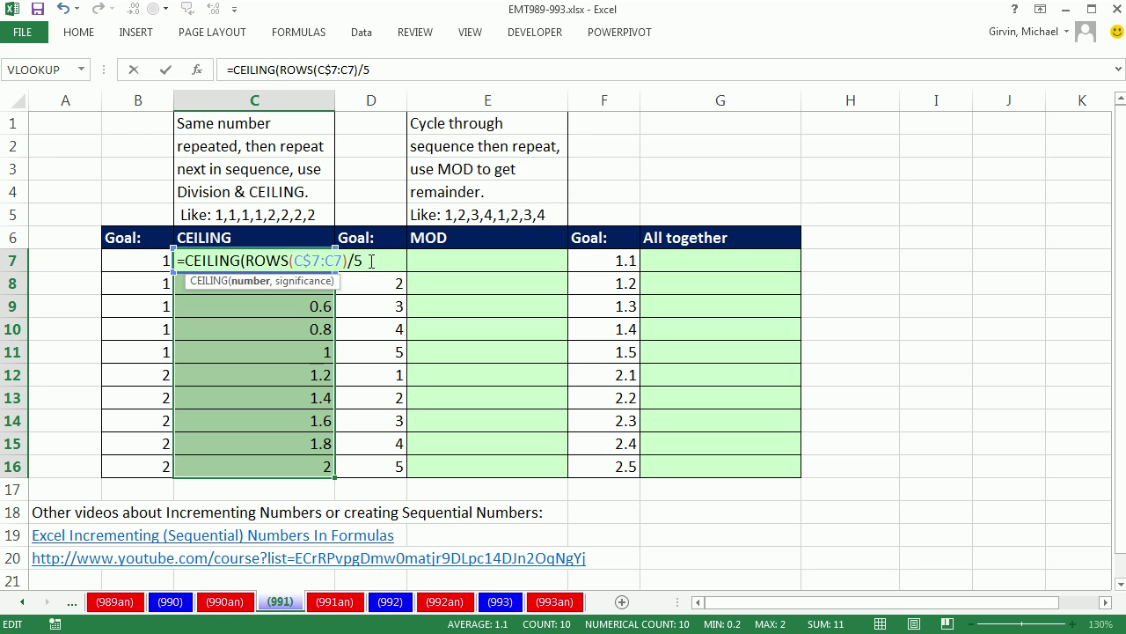
text(,1))
key(ctrl+Return)
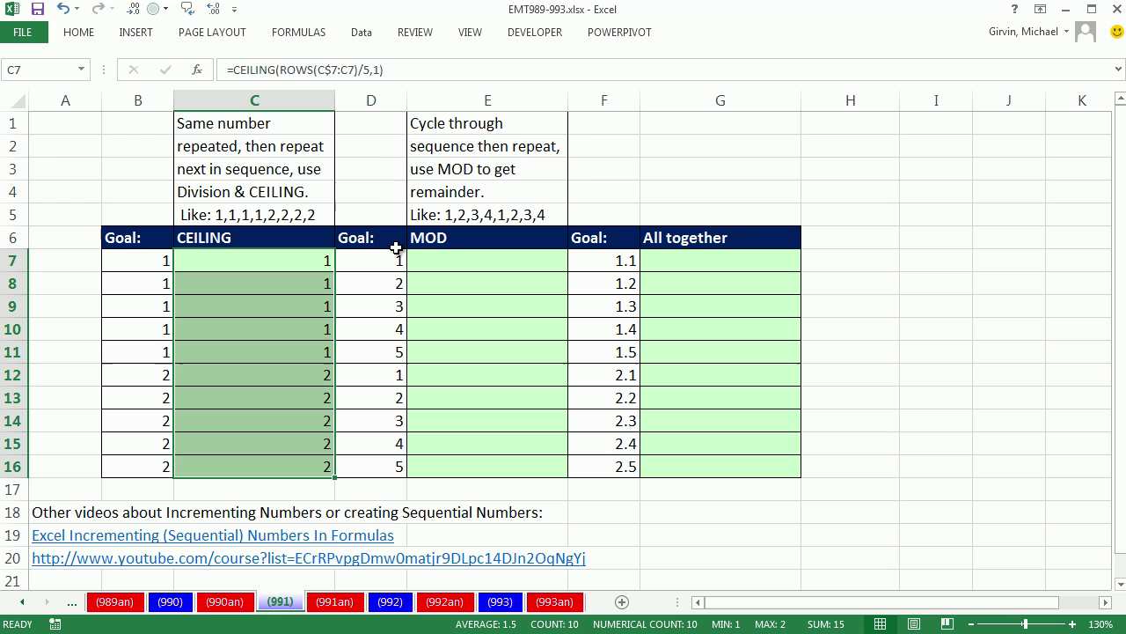
- Enter =ROWS(E$7:E7) in E7 of the MOD column and fill it down to E16
click(489, 262)
text(=rows)
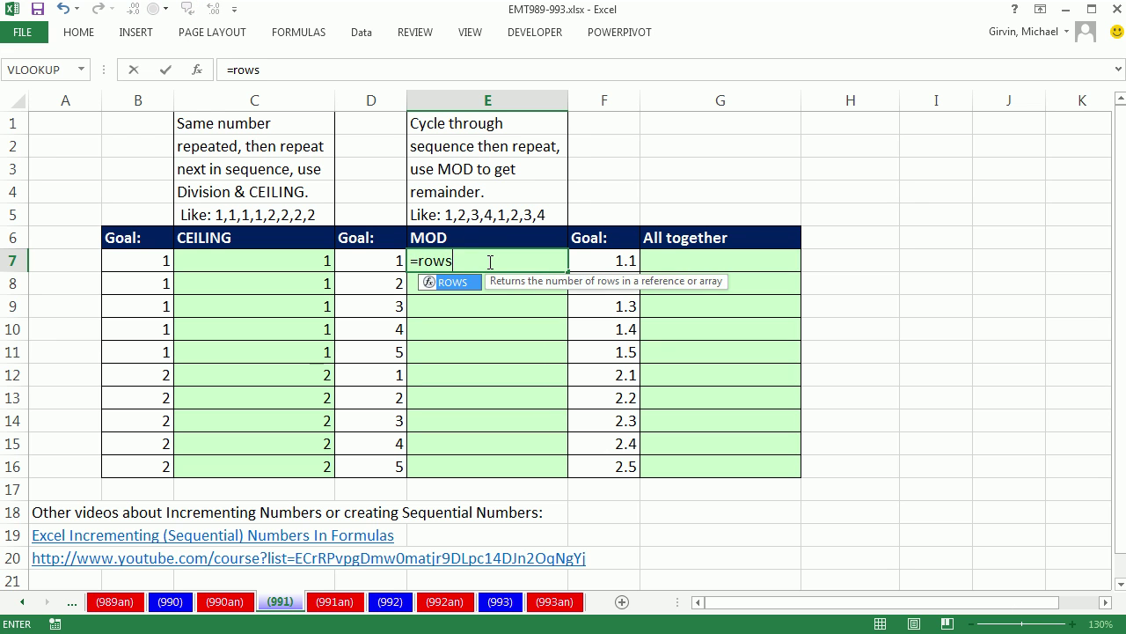
key(Tab)
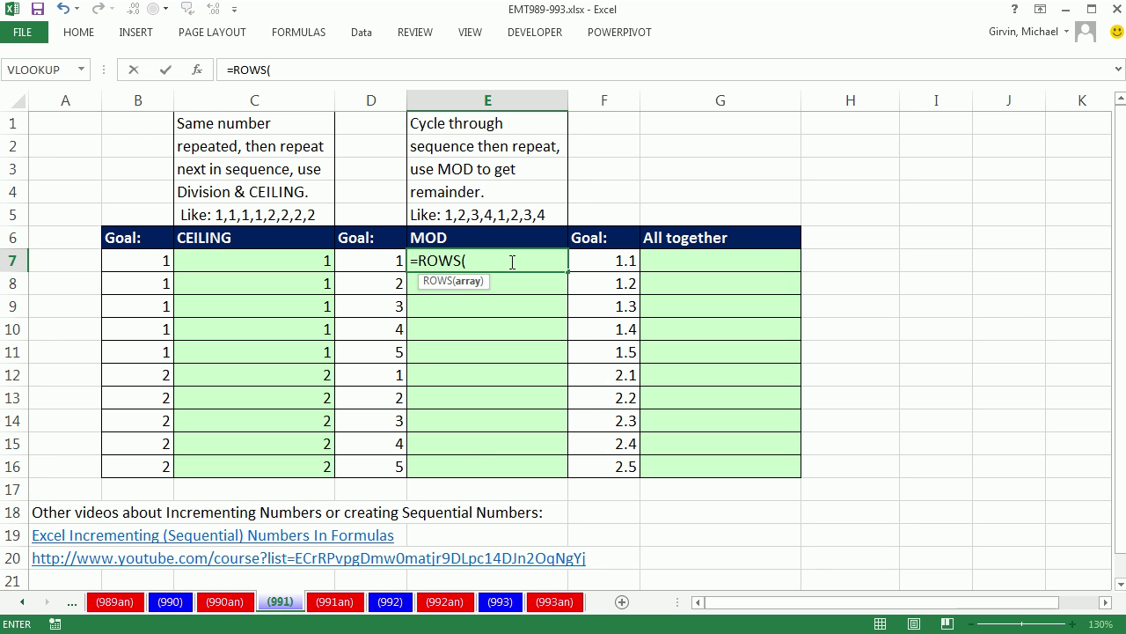
text(E$7:E)
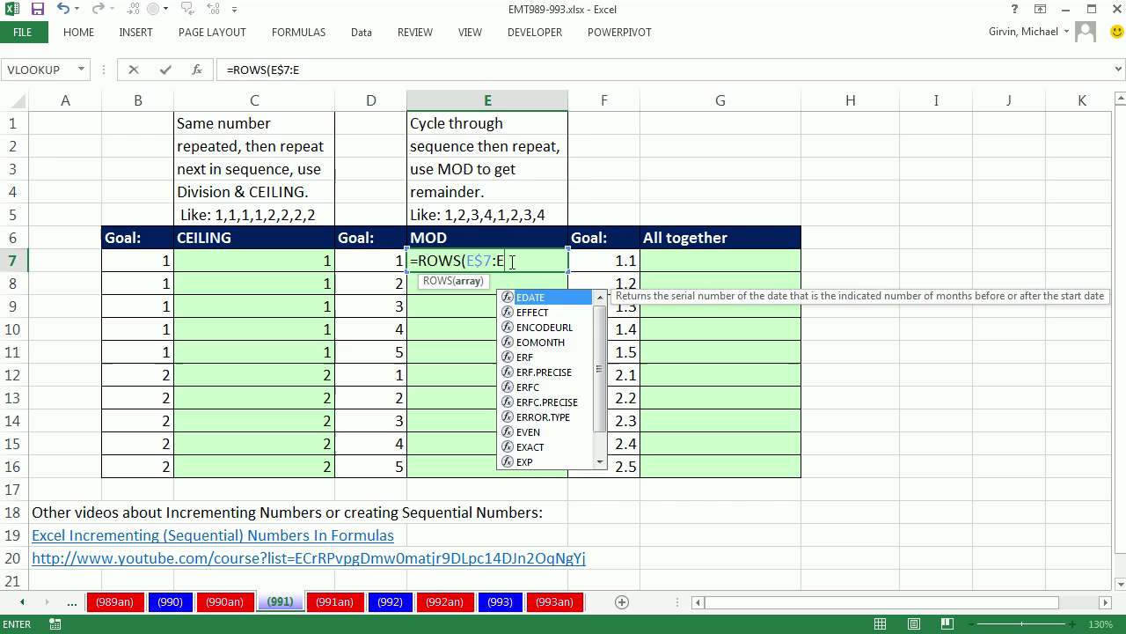
text(7)
key(ctrl+Return)
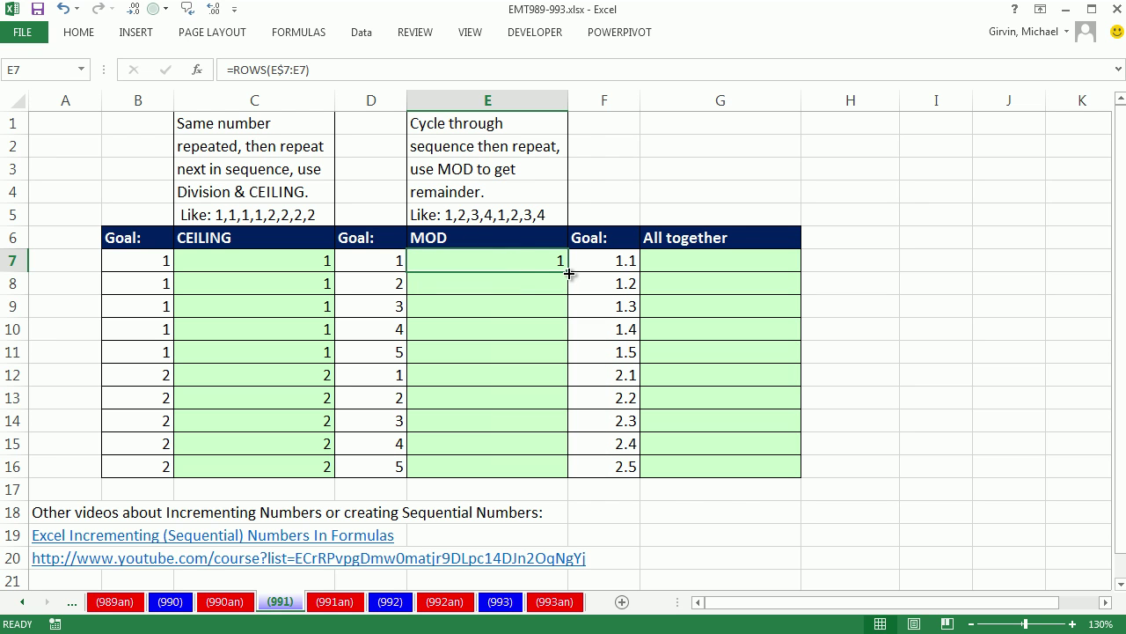
double_click(568, 272)
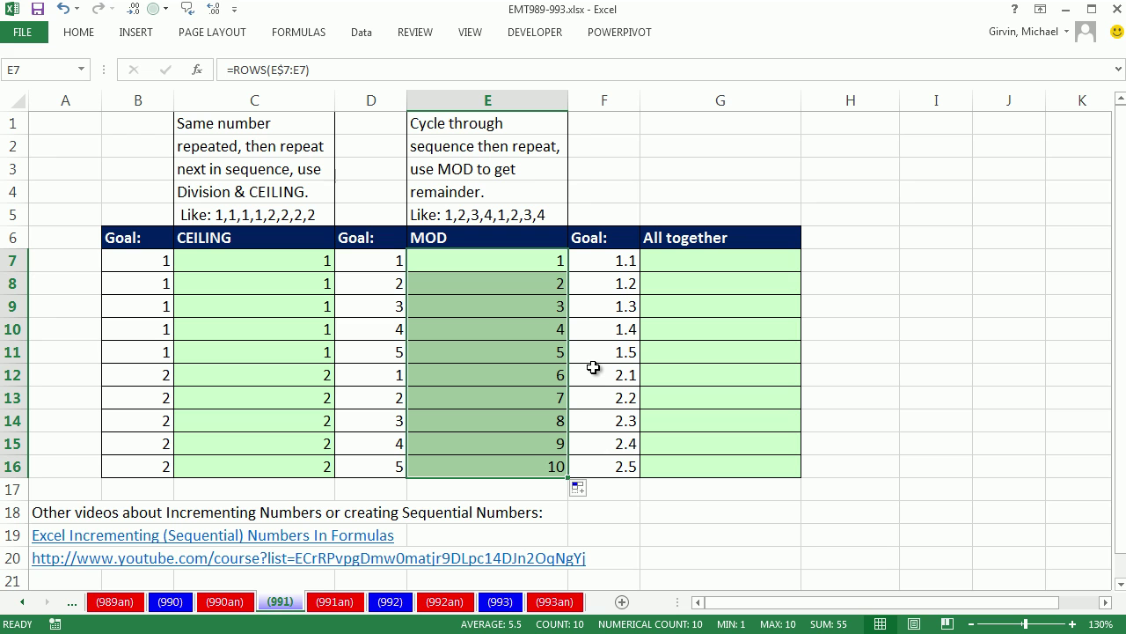
- Subtract 1 from the ROWS formulas in E7:E16 and wrap them in MOD with divisor 5, giving =MOD(ROWS(E$7:E7)-1,5) in E7
key(F2)
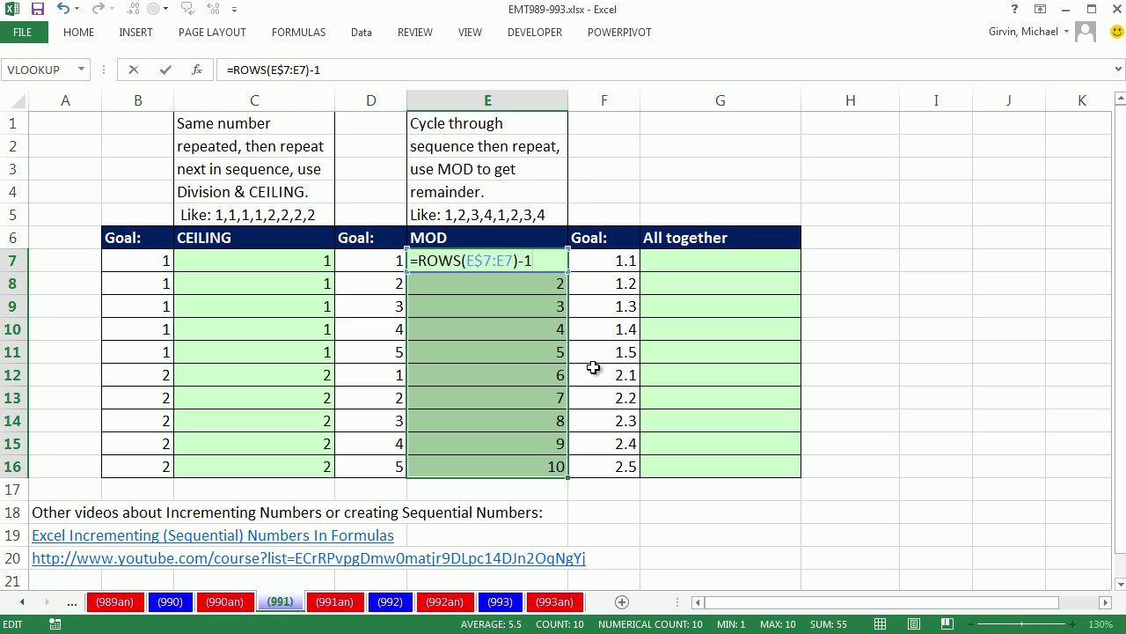
key(ctrl+Return)
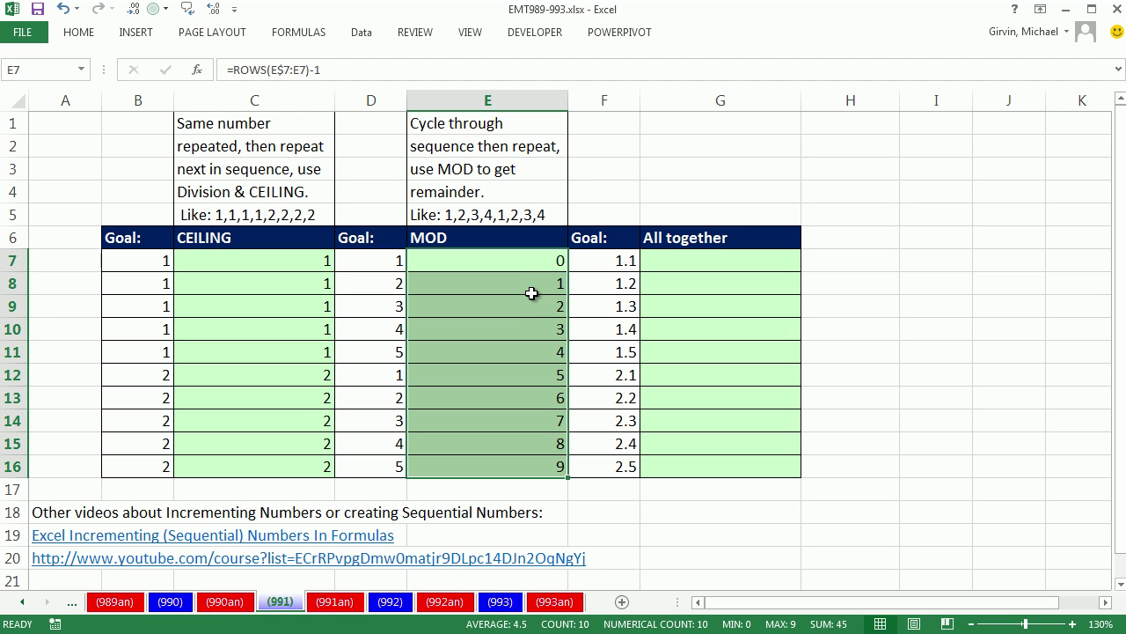
key(F2)
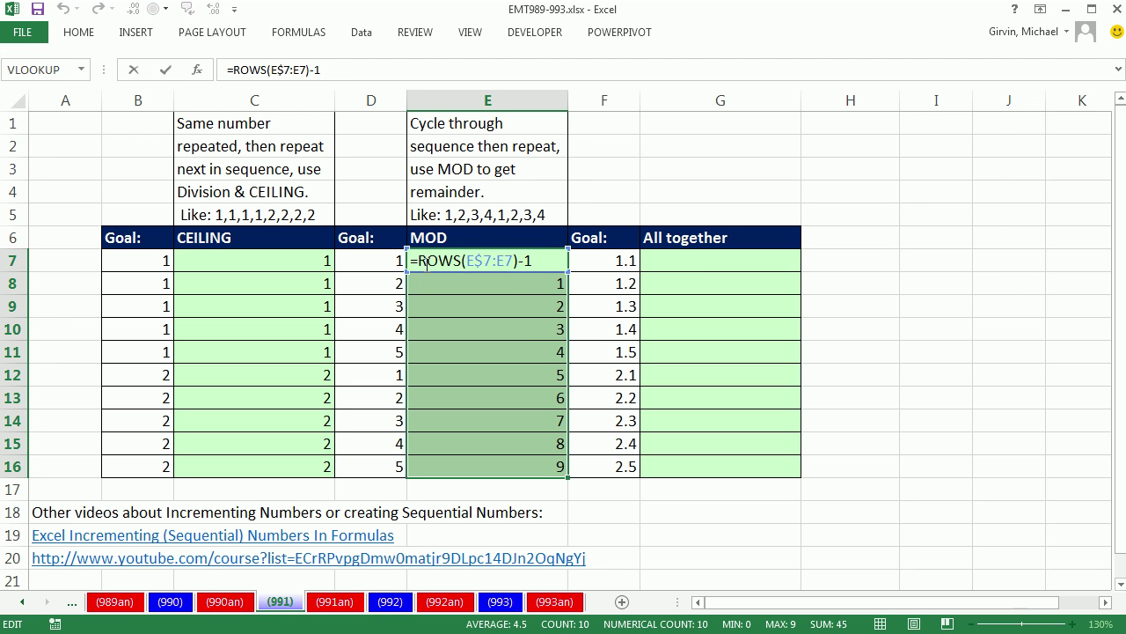
text(mod()
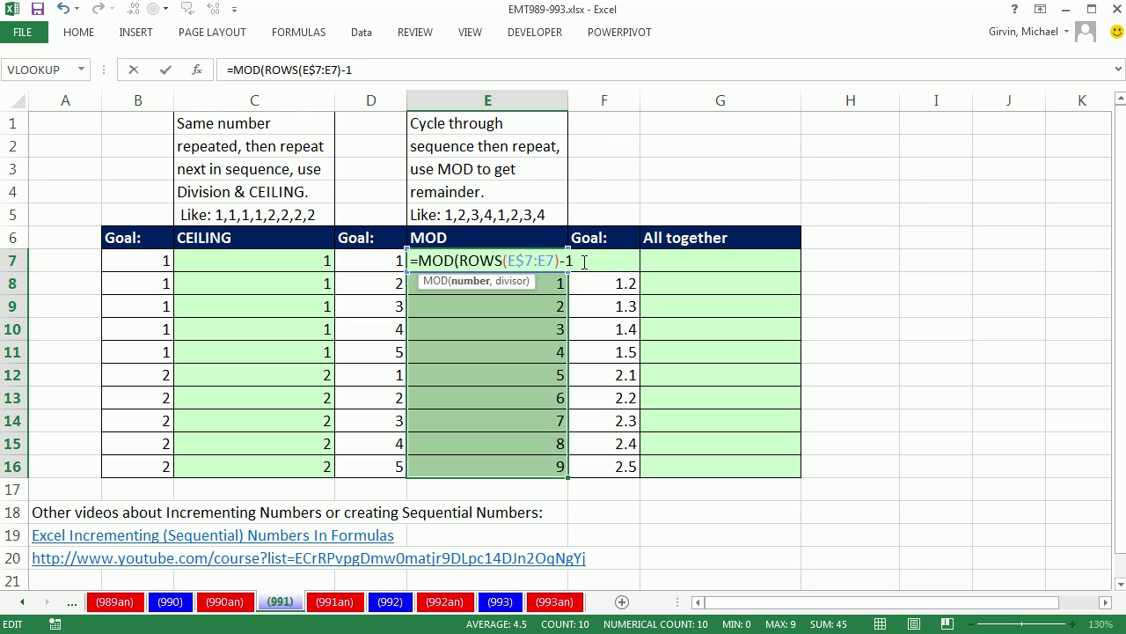
text(,5)
text())
key(ctrl+Return)
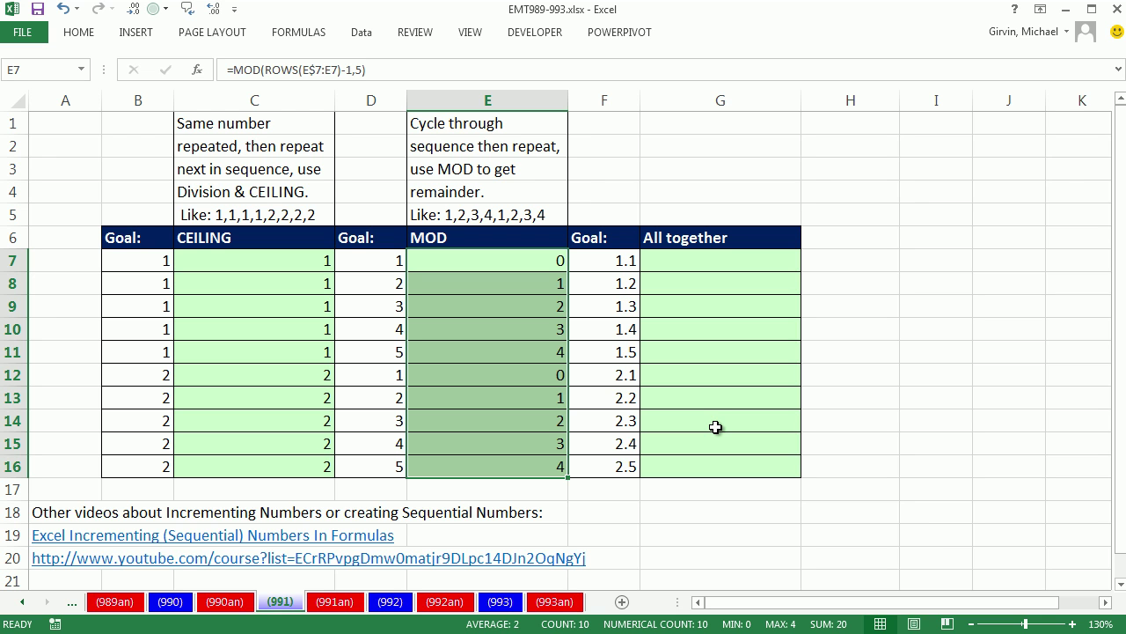
- Add 1 to the MOD formulas in E7:E16, giving =MOD(ROWS(E$7:E7)-1,5)+1 in E7
key(F2)
text(+1)
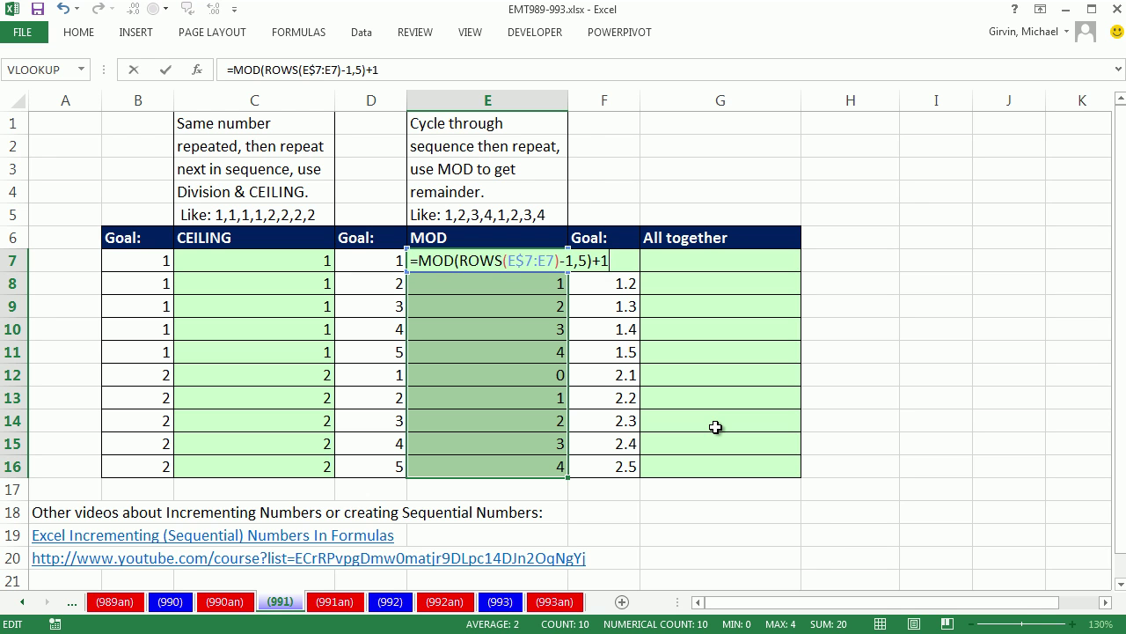
key(ctrl+Return)
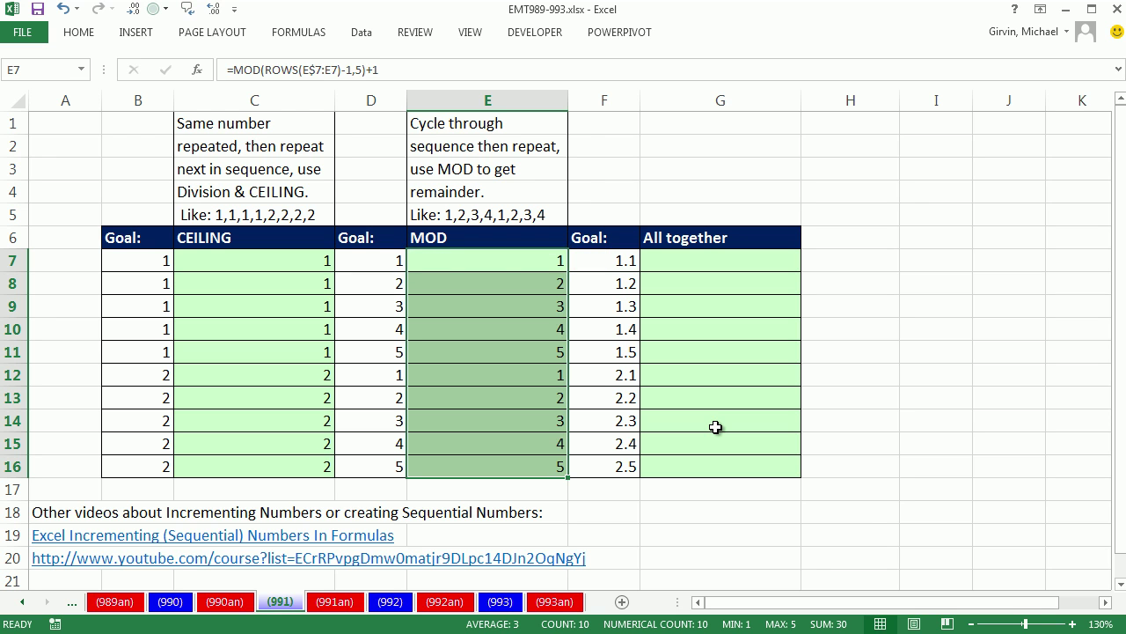
- Copy the CEILING formula from C7 into G7 of the All together column
double_click(258, 260)
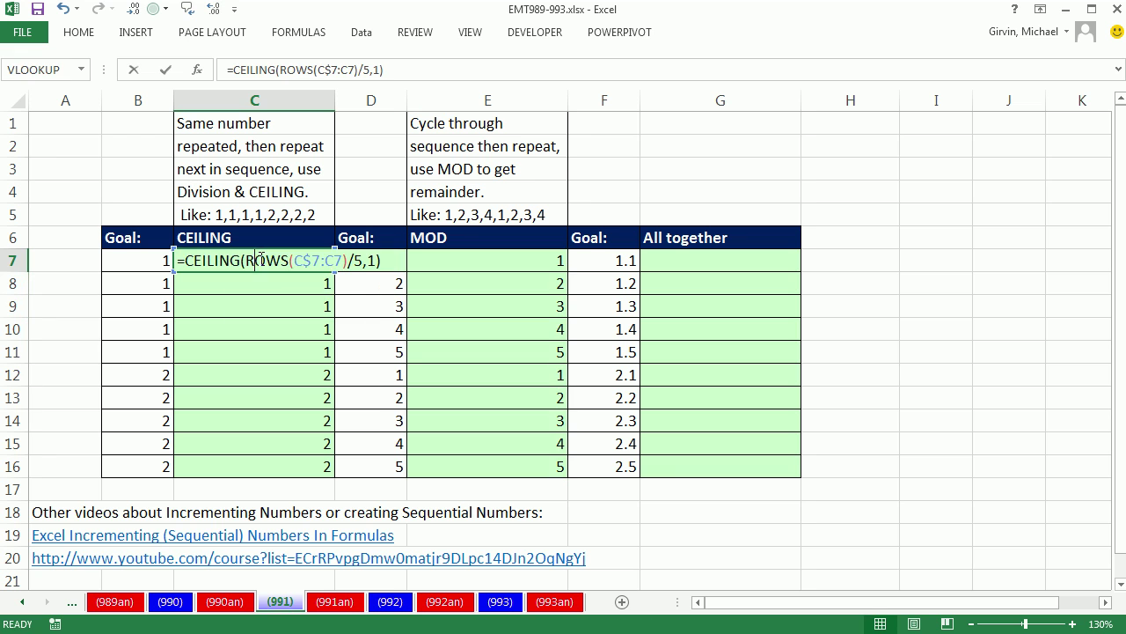
key(Escape)
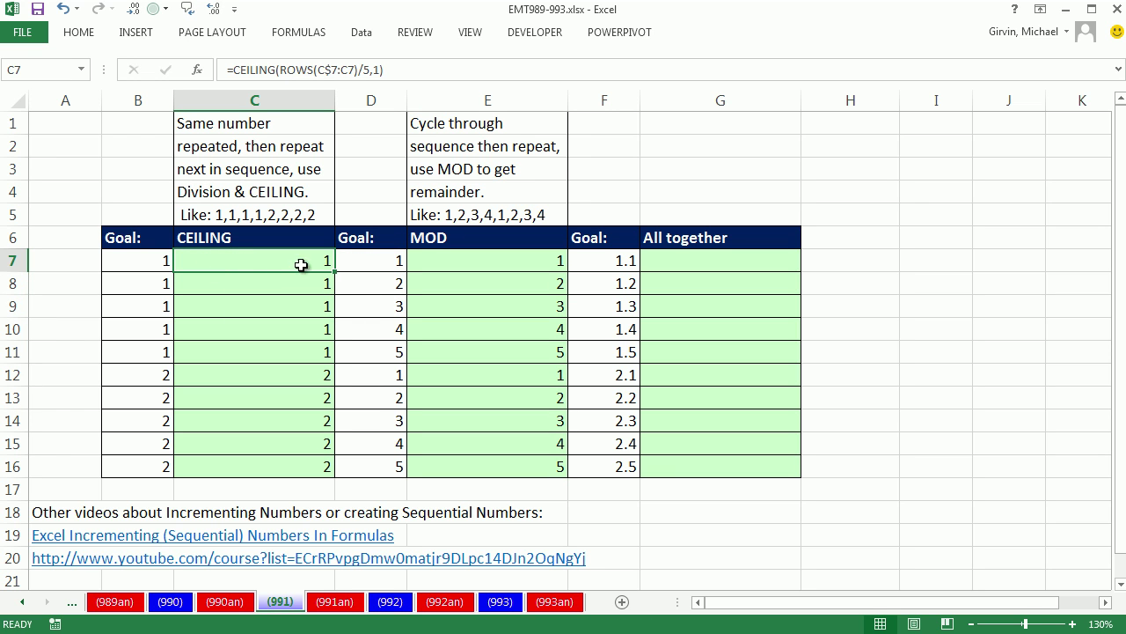
key(ctrl+c)
click(711, 262)
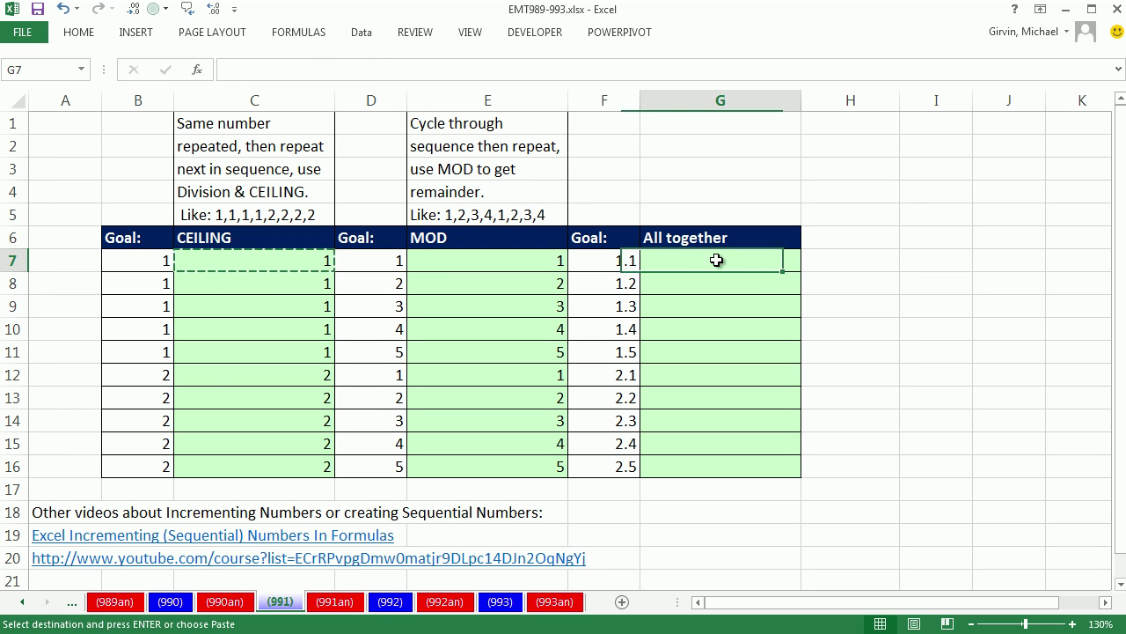
key(ctrl+v)
double_click(732, 261)
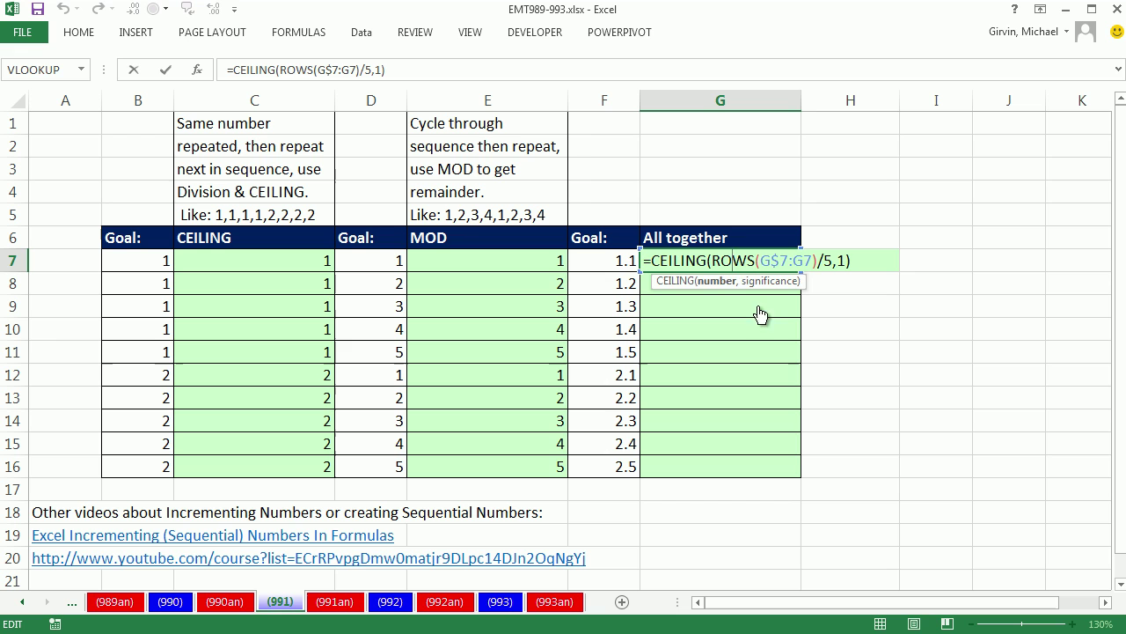
key(Escape)
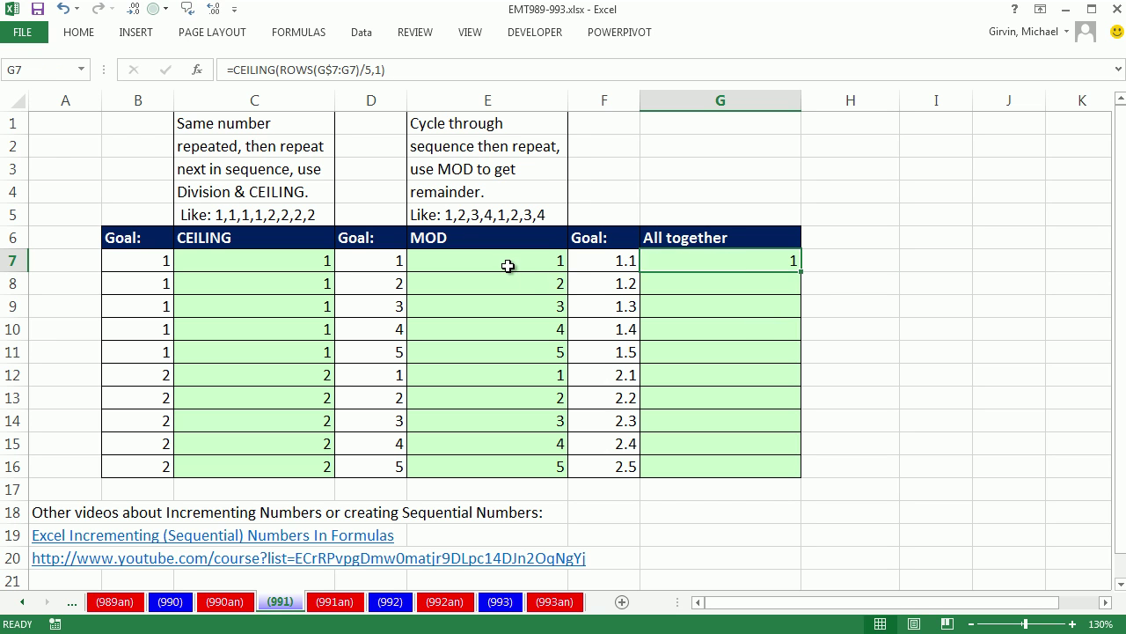
- Join the MOD formula copied from E7, without its equal sign, to the end of the G7 formula with &"."& between them
double_click(439, 260)
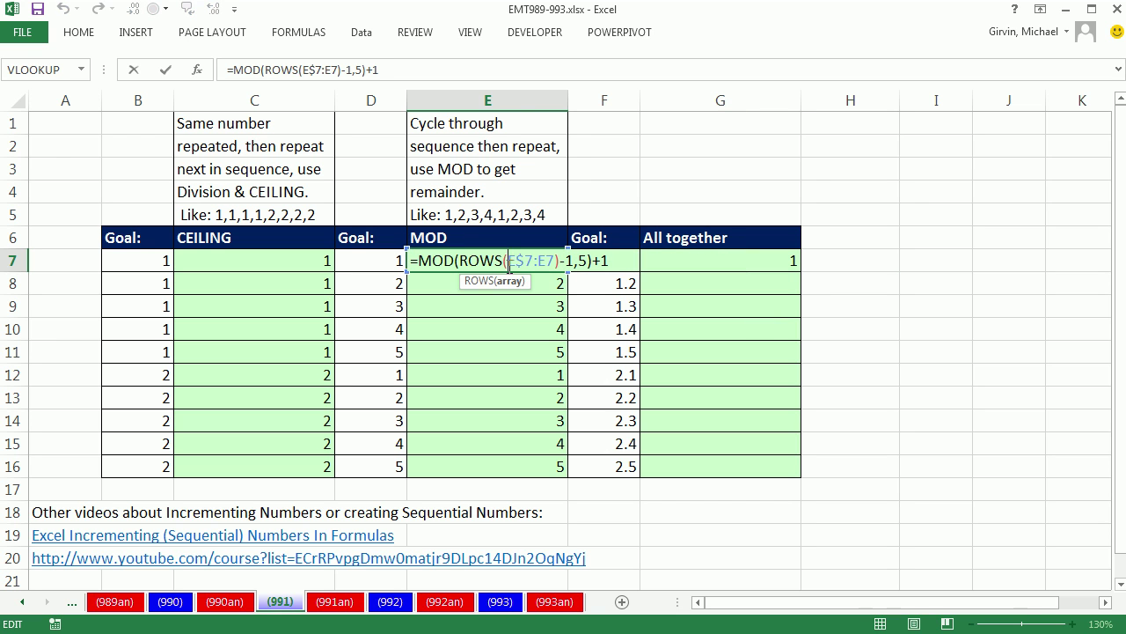
drag(418, 260, 495, 261)
click(432, 260)
drag(417, 261, 646, 282)
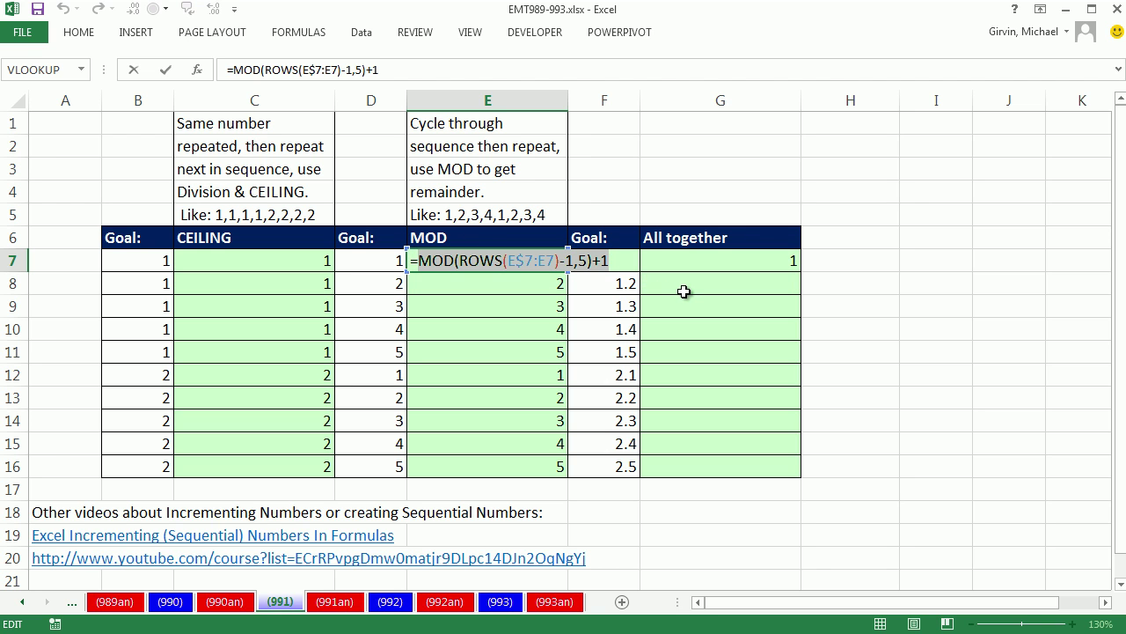
key(Escape)
double_click(707, 260)
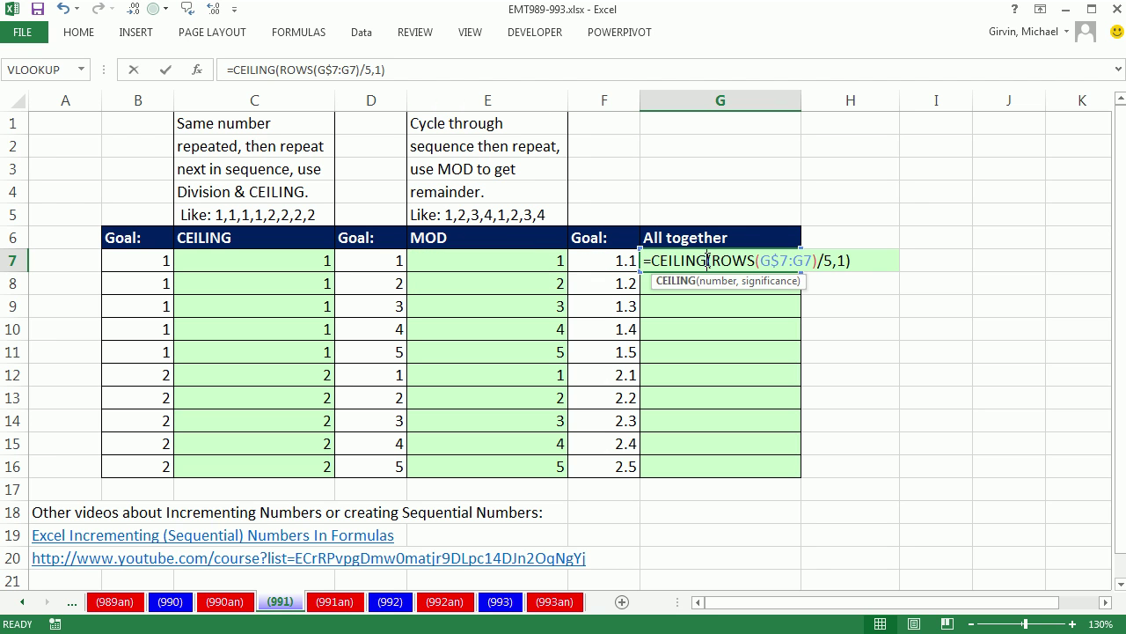
click(891, 262)
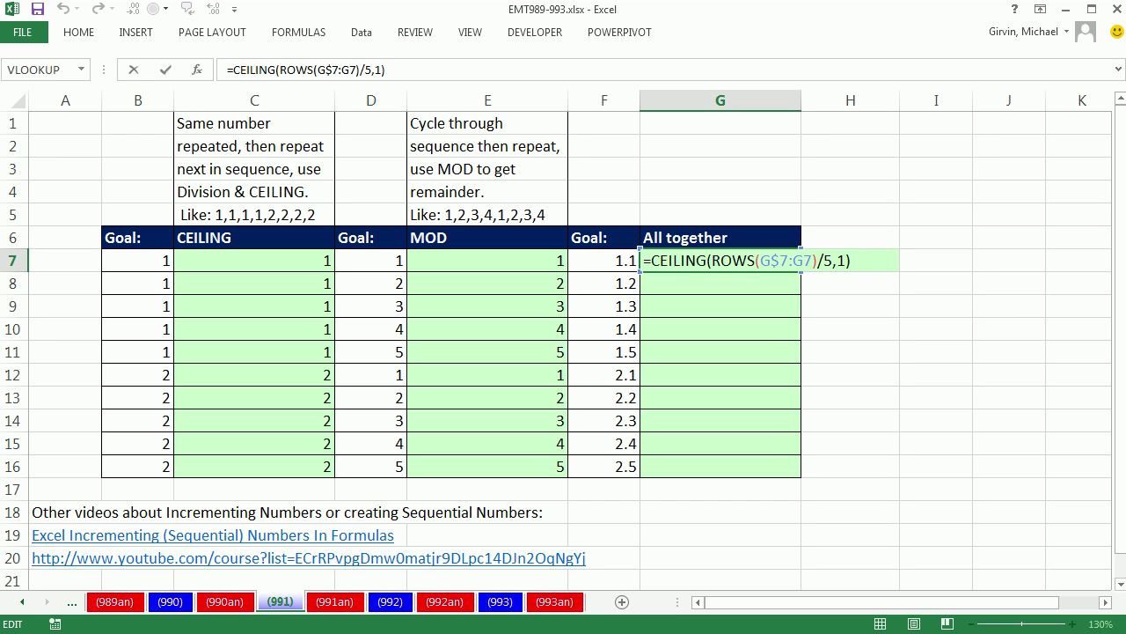
text(&)
text("."&)
key(ctrl+v)
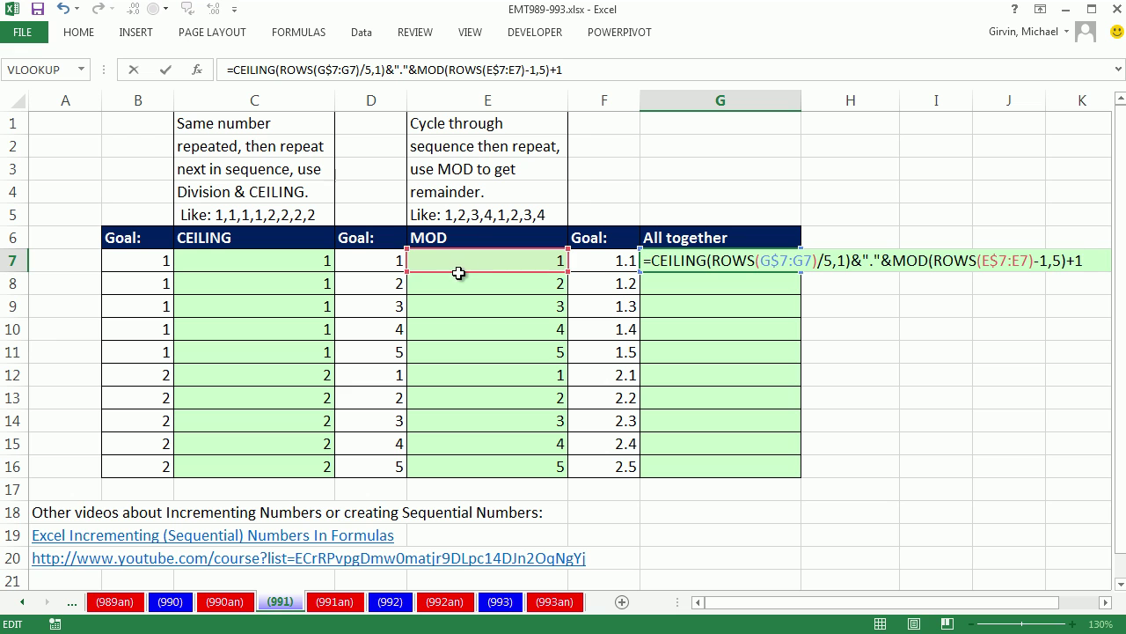
- Change the range inside the MOD part of G7 to G$7:G7 and fill the combined formula down to G16
drag(458, 273, 691, 264)
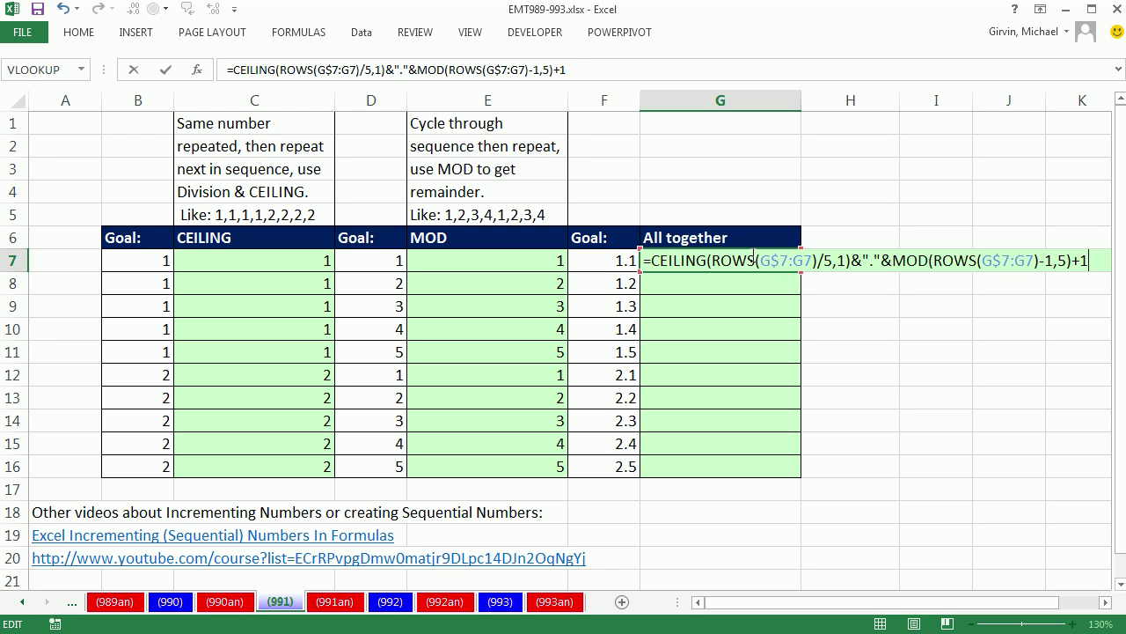
key(ctrl+Return)
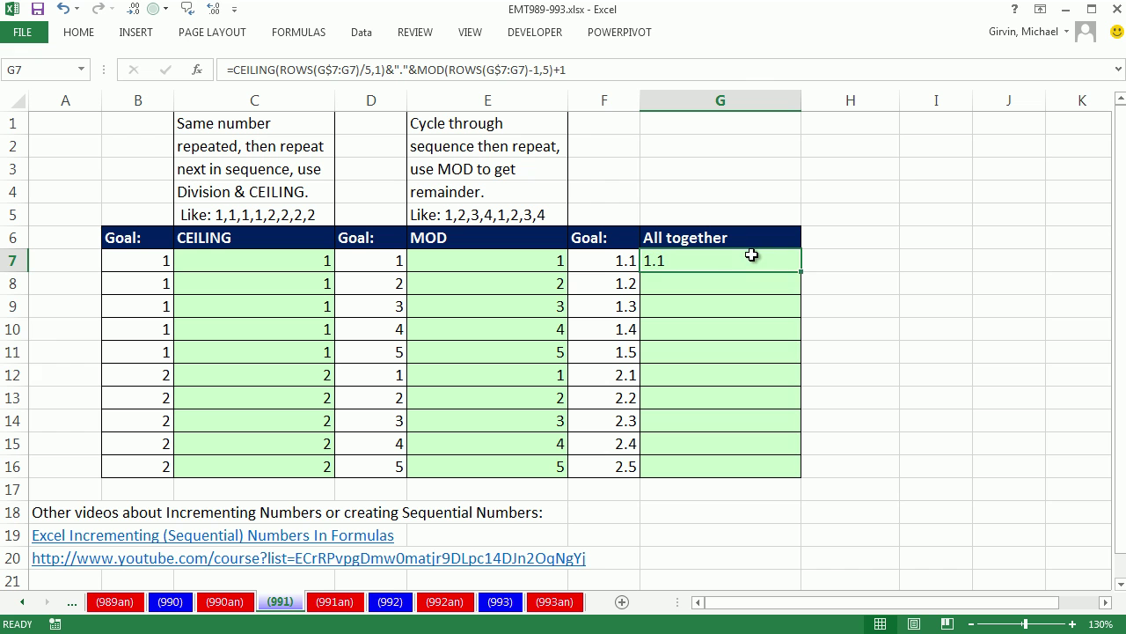
double_click(799, 274)
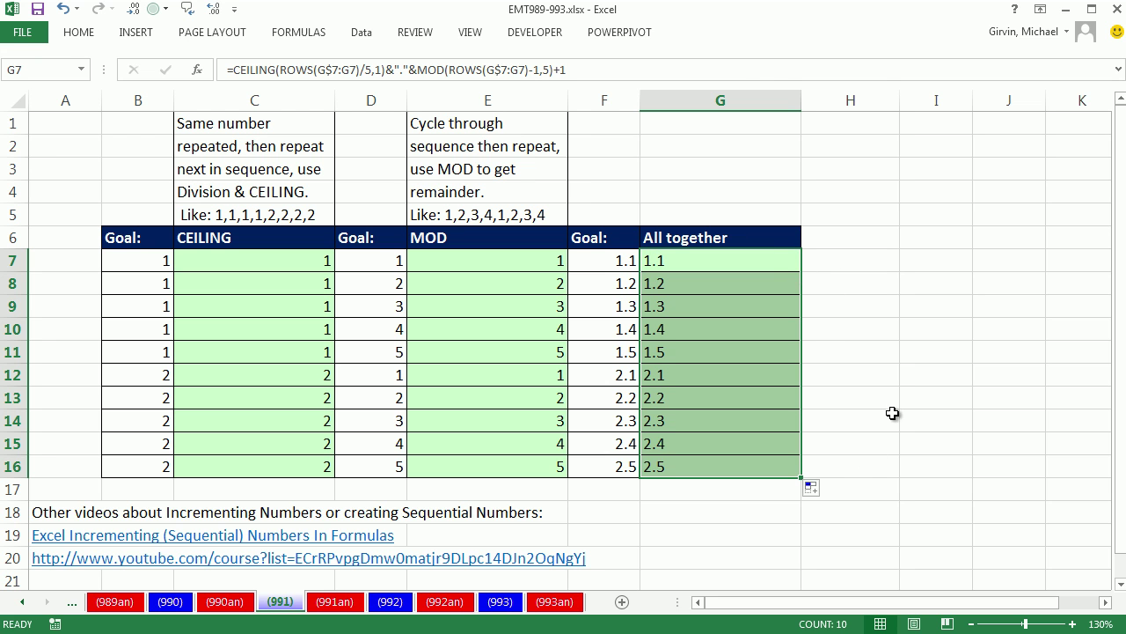
- Extend the combined formula in column G from row 16 down to G61 and return to the start of the sheet
scroll(892, 411, down, 4)
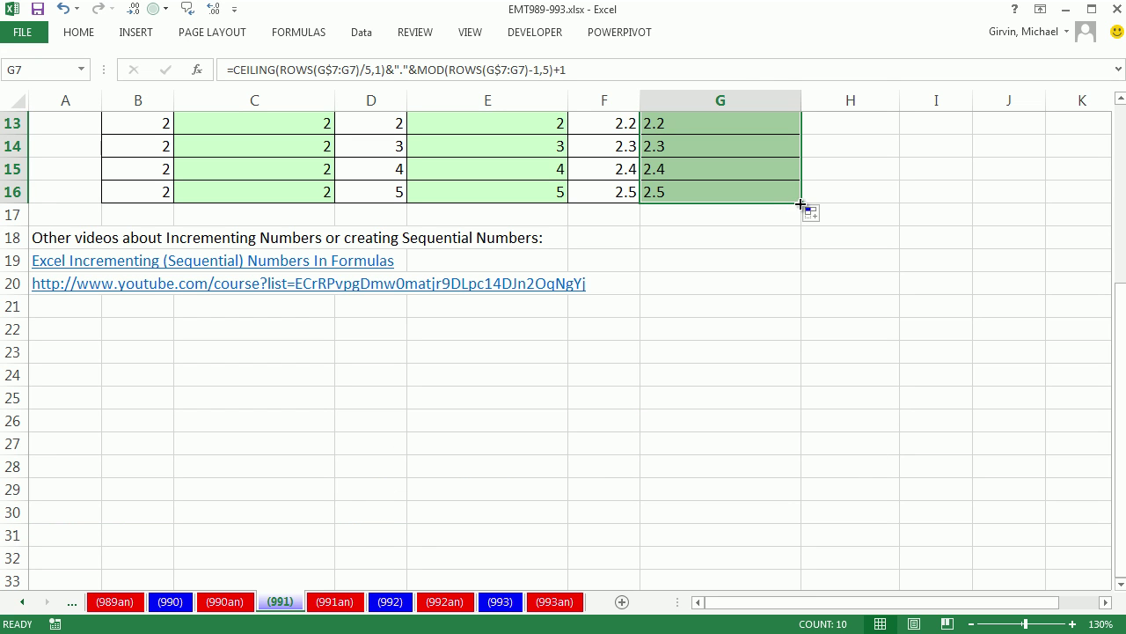
drag(796, 206, 807, 551)
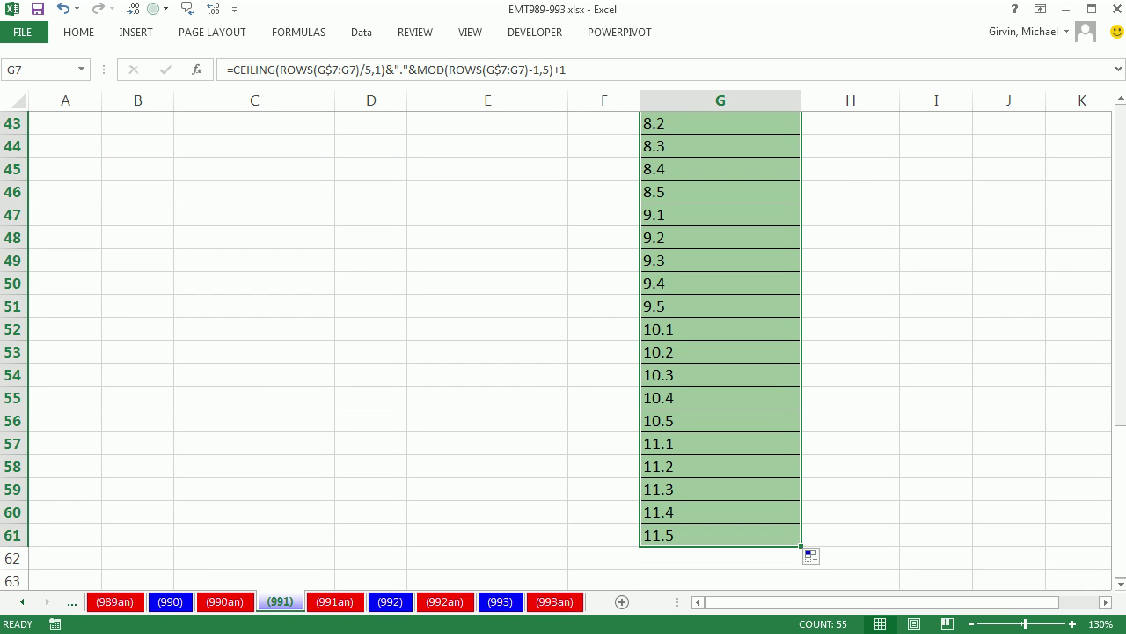
scroll(807, 551, up, 9)
scroll(563, 343, up, 5)
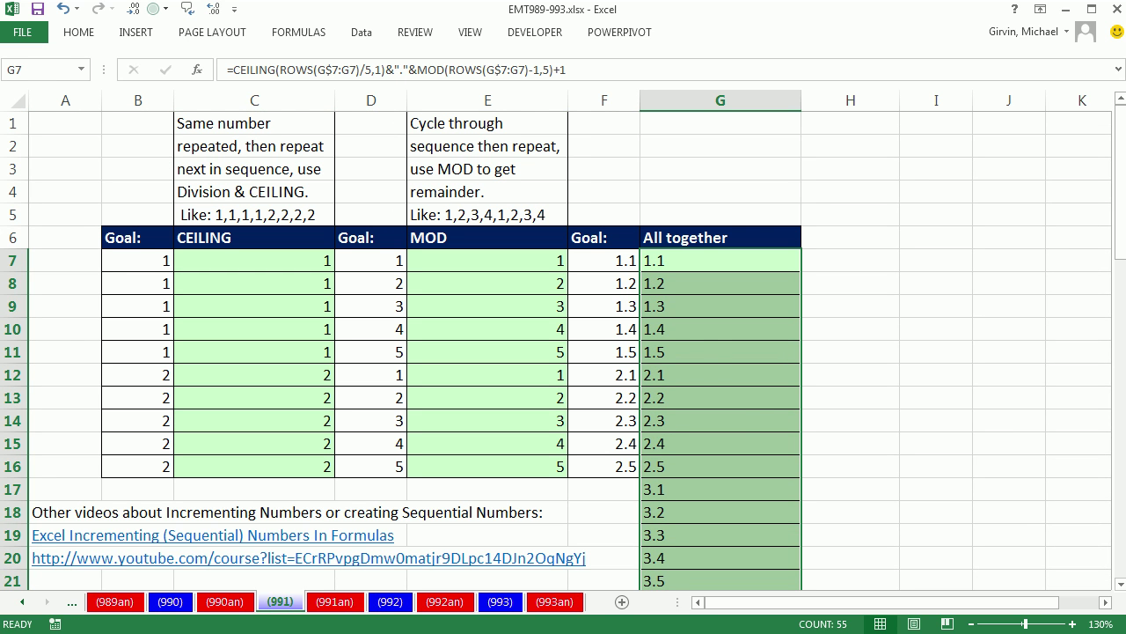
- Review the combined formula in G7 and copy it into H7
double_click(674, 261)
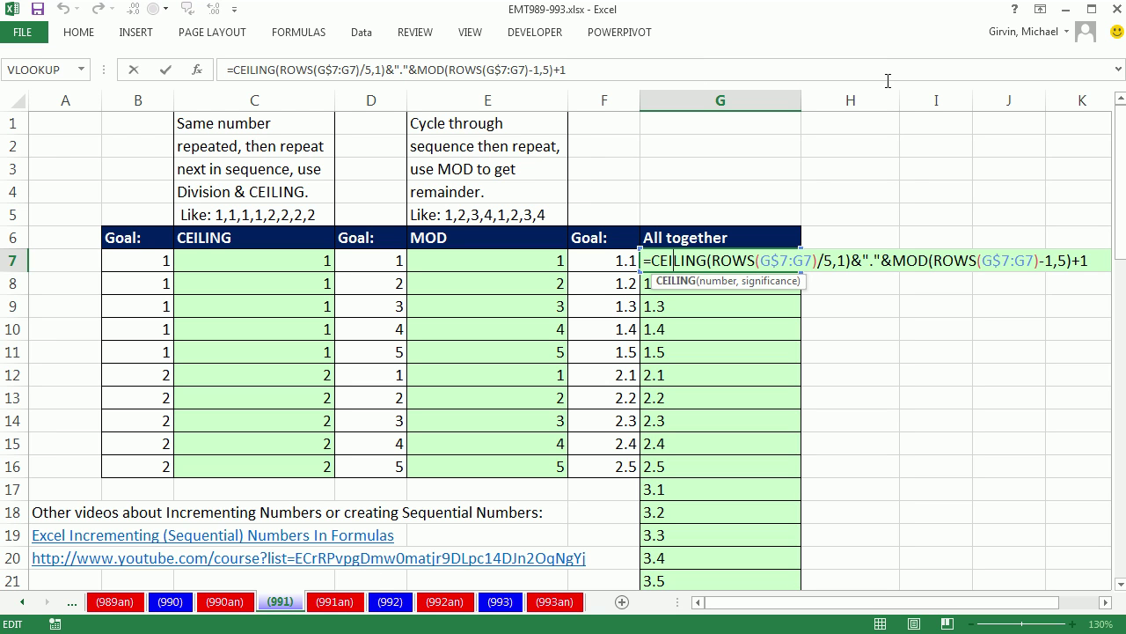
key(ctrl+Return)
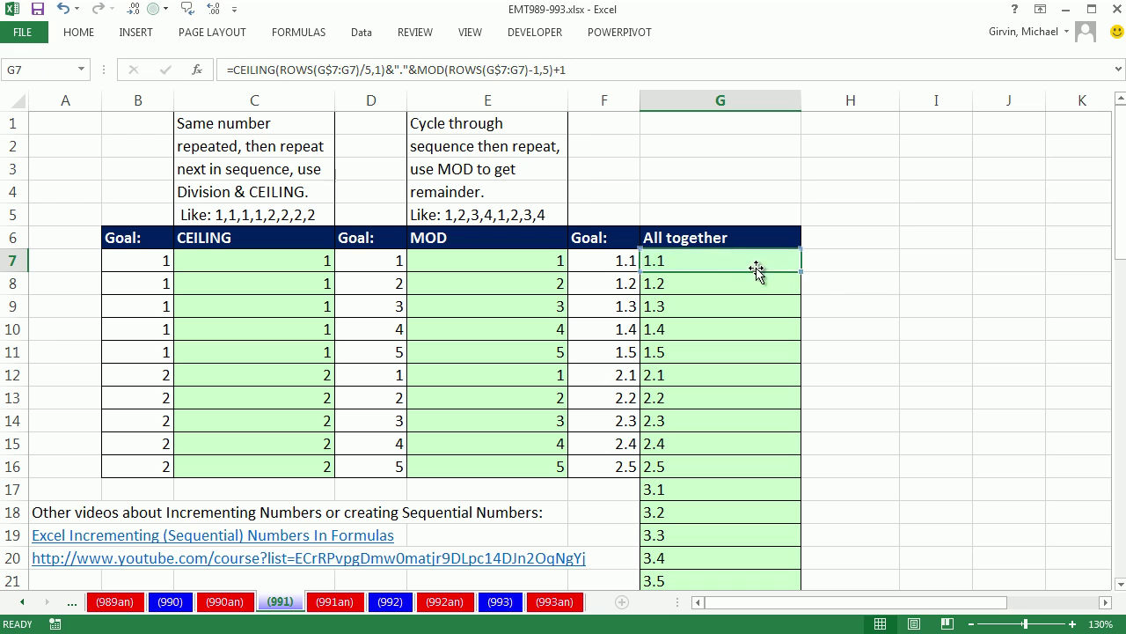
double_click(711, 256)
key(Escape)
key(ctrl+c)
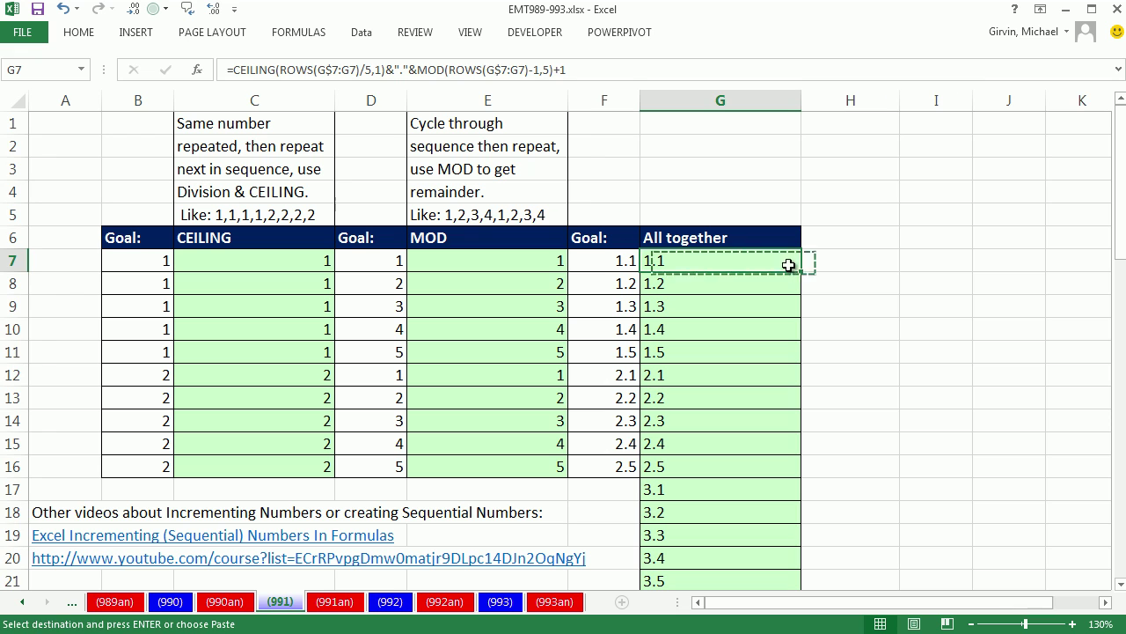
click(867, 261)
key(ctrl+v)
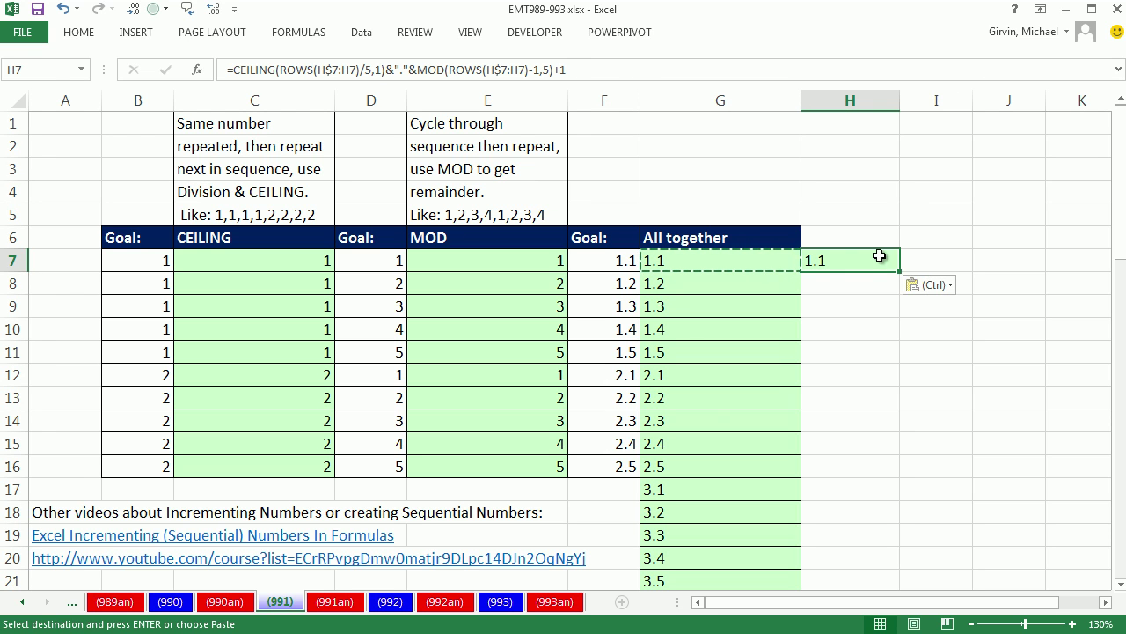
- Enclose the whole joined CEILING and MOD expression in H7 in parentheses
double_click(882, 261)
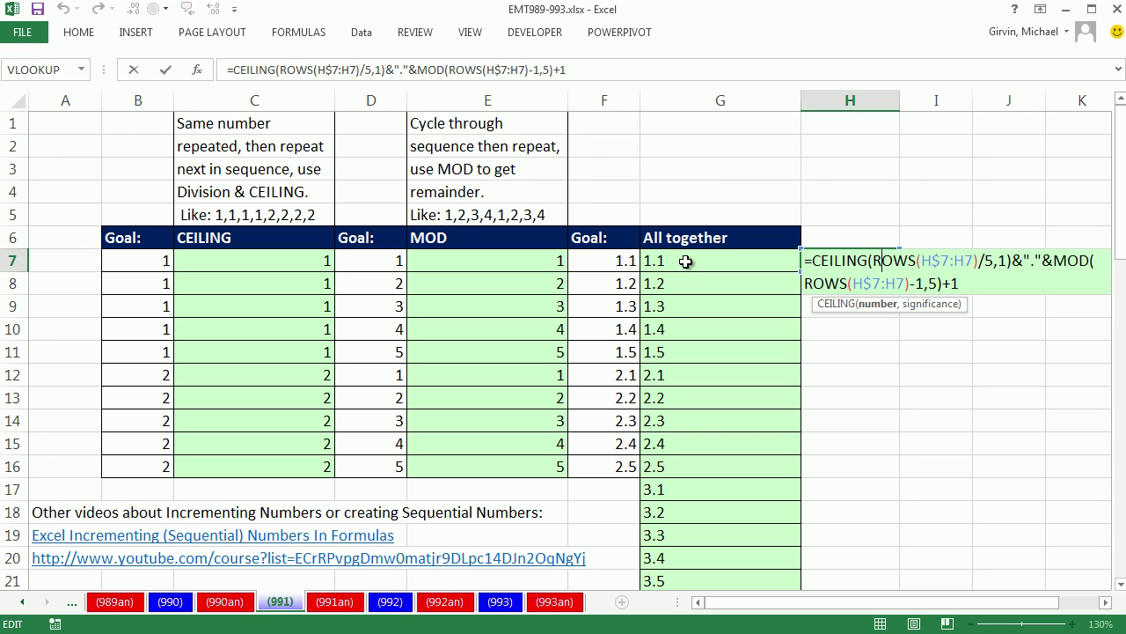
click(972, 281)
drag(943, 284, 958, 284)
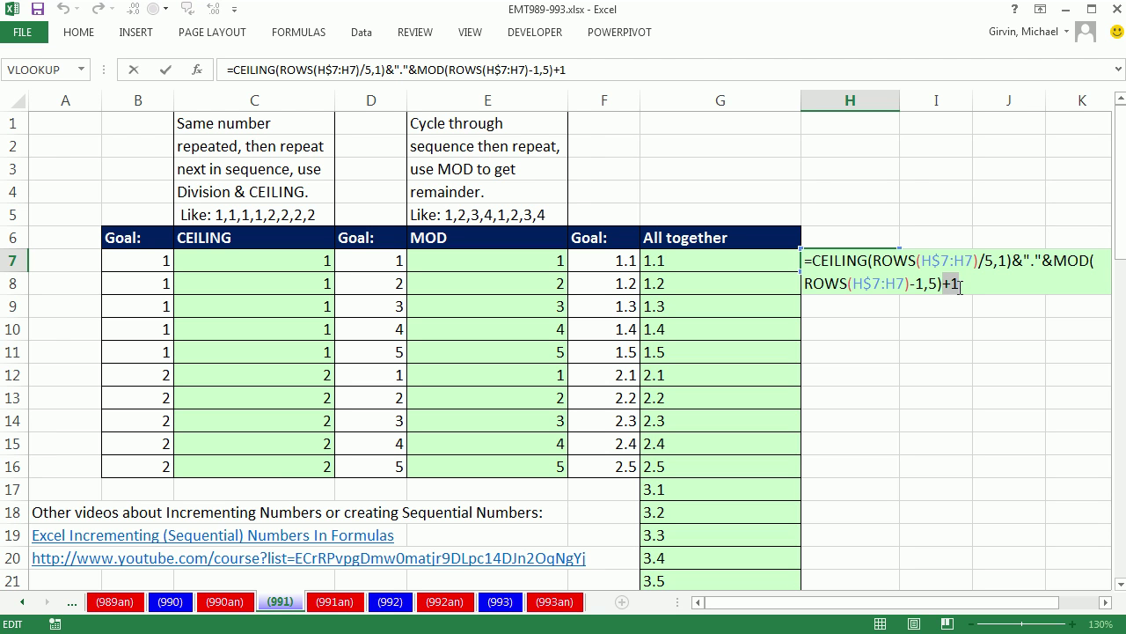
drag(945, 283, 952, 285)
drag(1012, 260, 1023, 256)
click(816, 262)
text(()
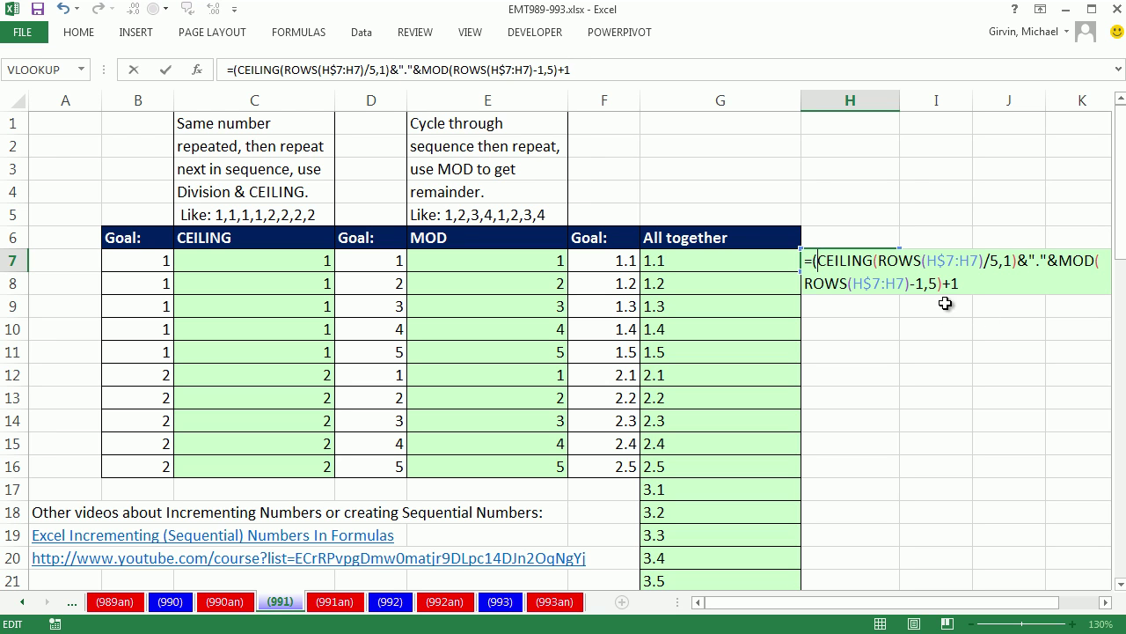
text())
- Add 0 to the parenthesized formula in H7 to convert the text to a number, and fill it down to H61
text(=0)
key(BackSpace)
key(BackSpace)
text(+0)
key(ctrl+Return)
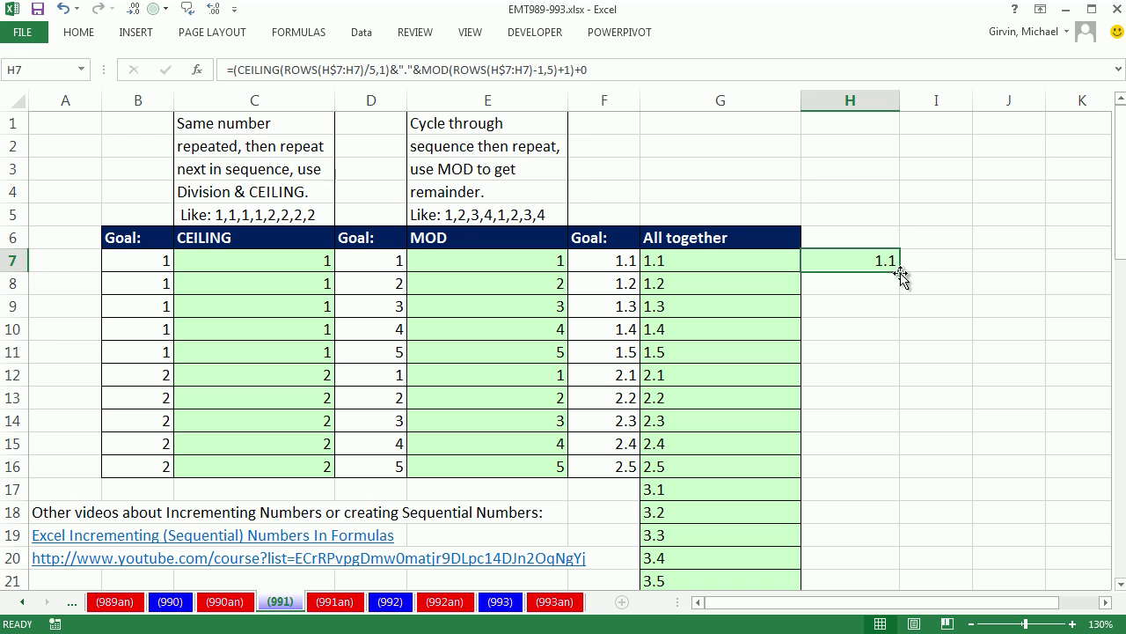
double_click(907, 272)
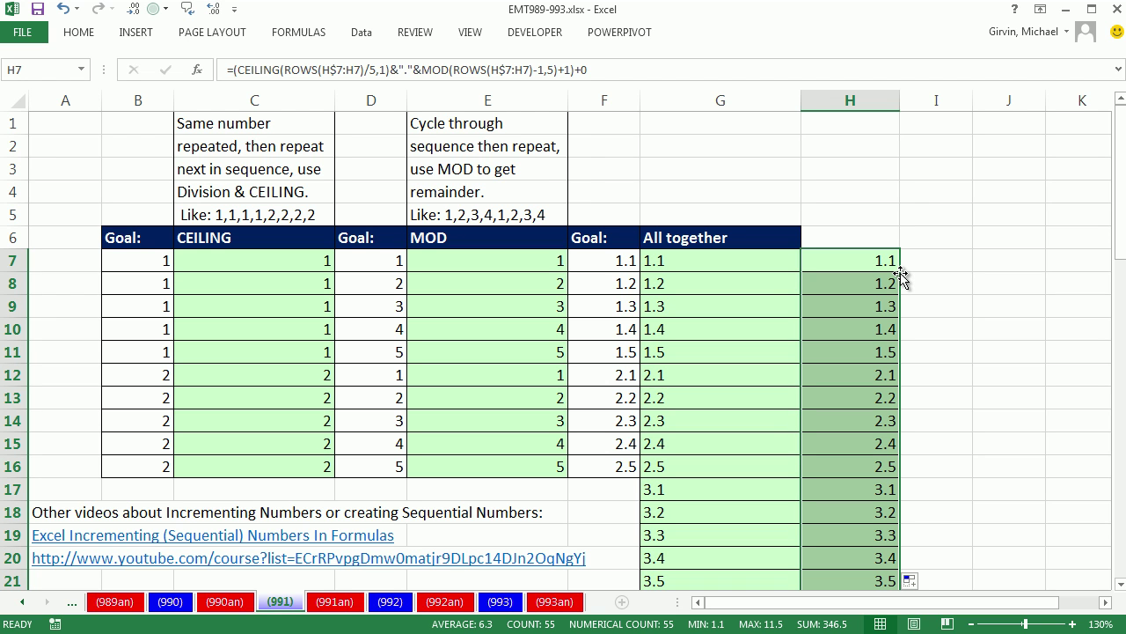